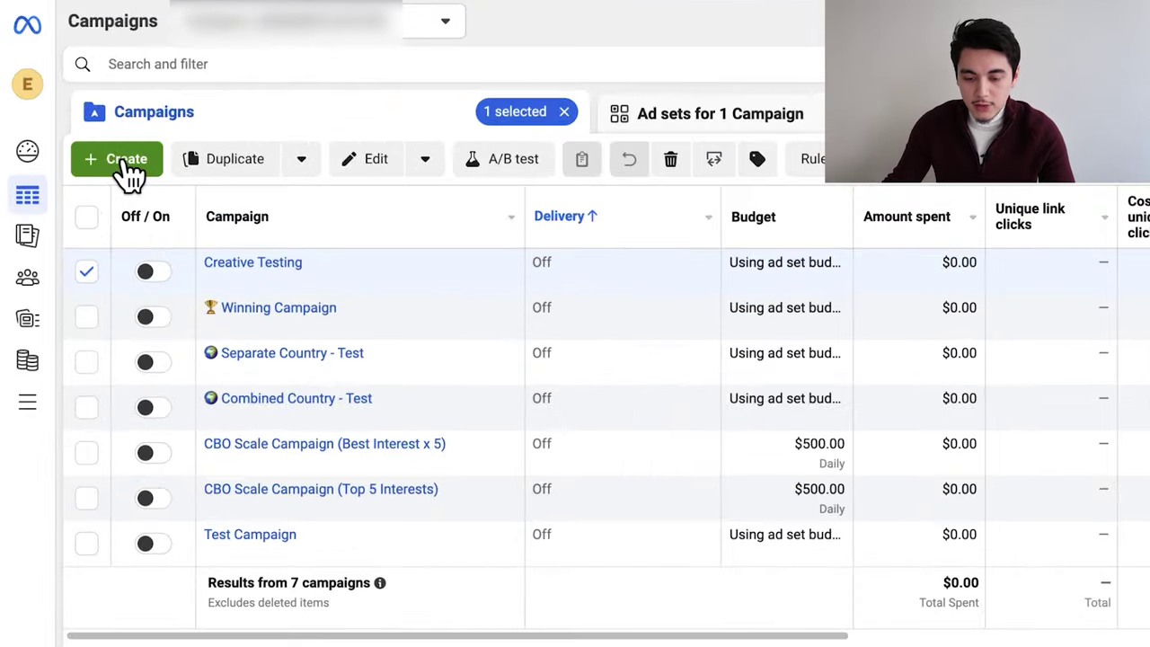
- Create a new campaign with the Sales objective using the manual sales campaign setup
{"action": "left_click", "coordinate": [84, 144]}
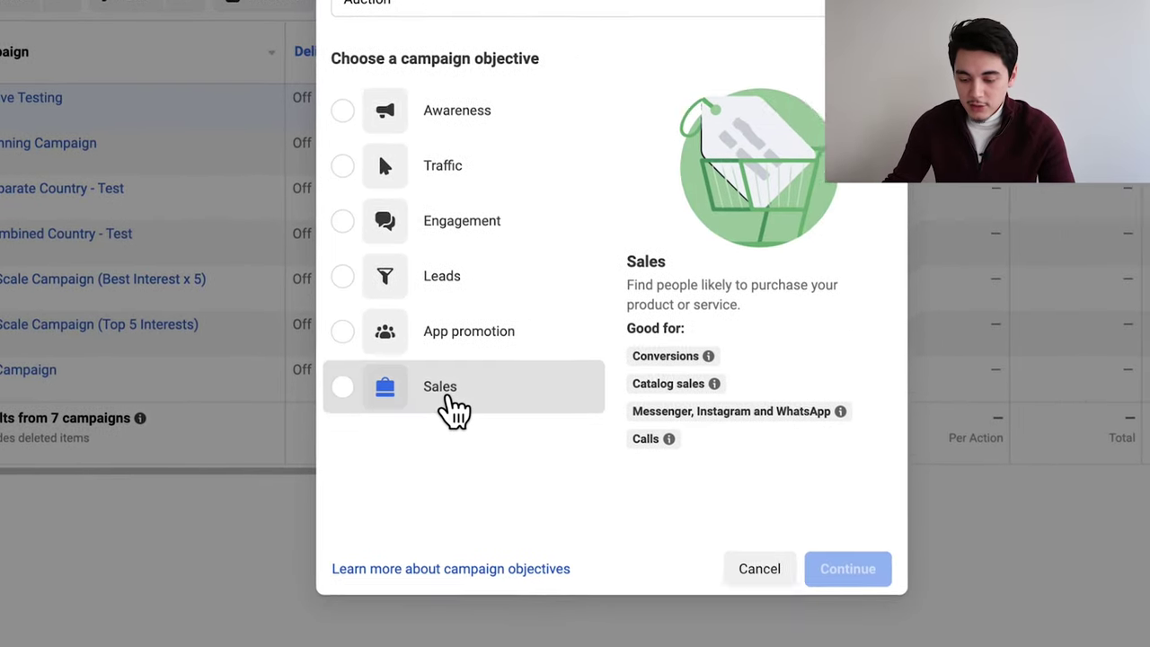
{"action": "left_click", "coordinate": [683, 553]}
{"action": "left_click", "coordinate": [811, 579]}
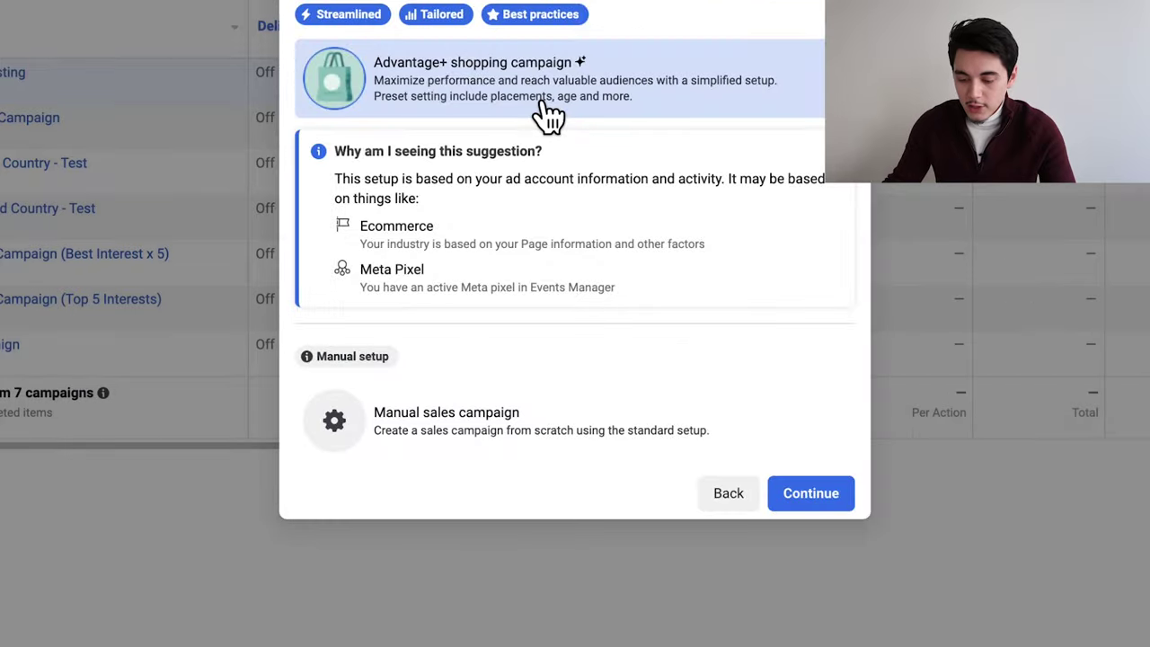
{"action": "left_click", "coordinate": [465, 453]}
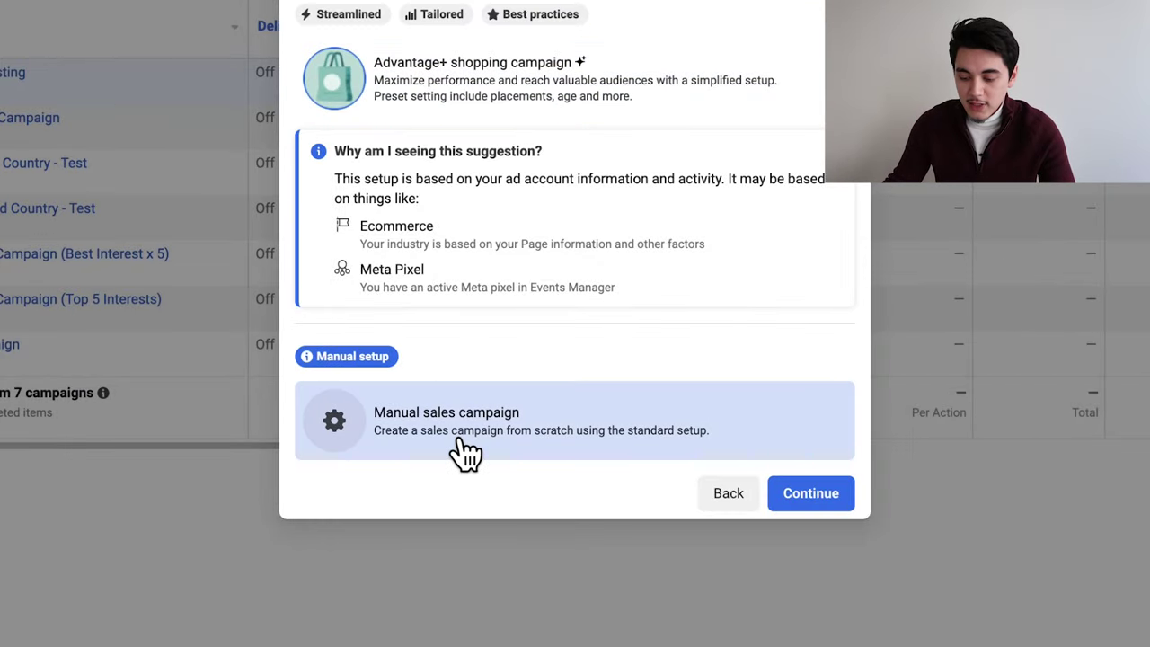
{"action": "left_click", "coordinate": [813, 501]}
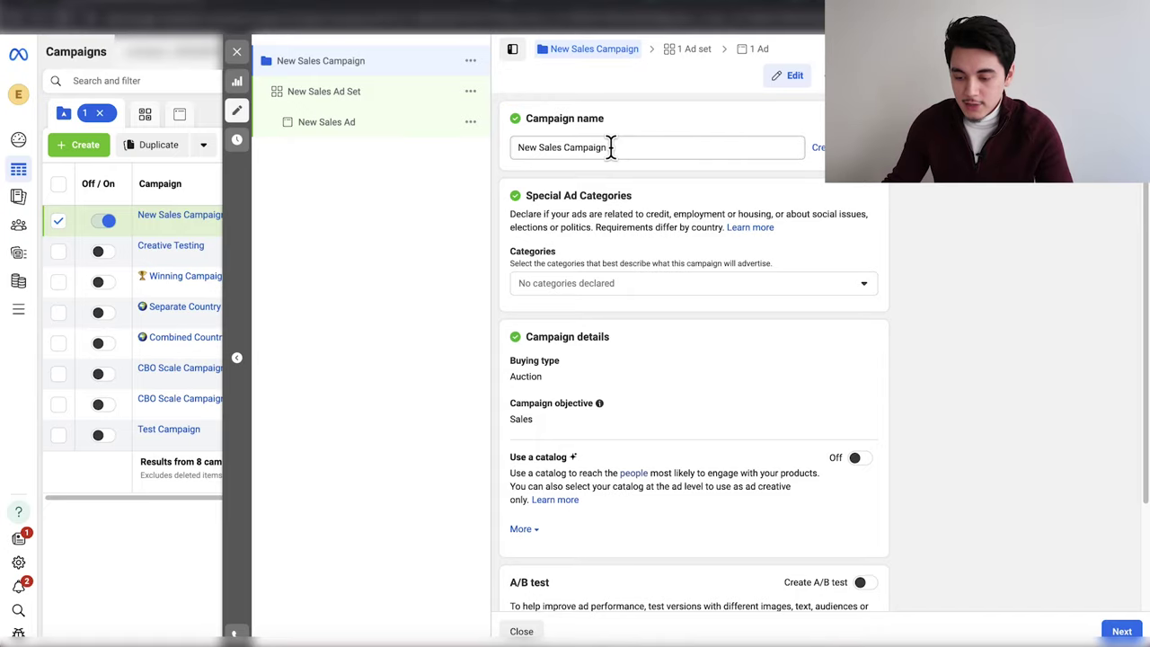
- Name the campaign Toaster Lamp and continue to the ad set settings
{"action": "type", "text": "Toaster Lamp"}
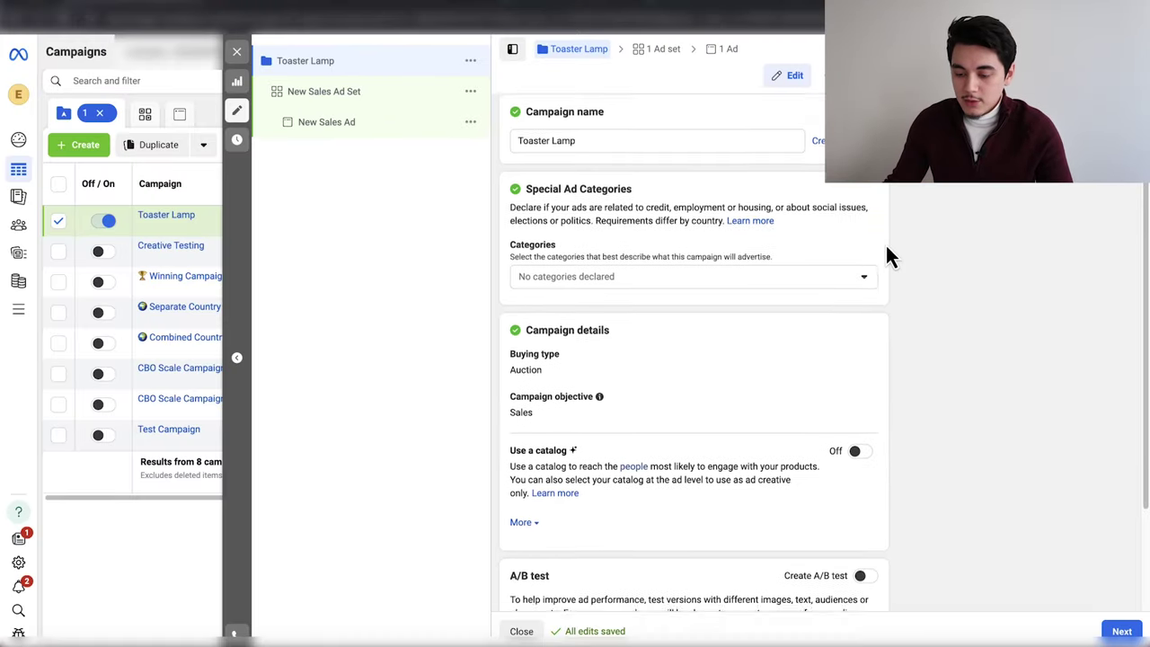
{"action": "scroll", "coordinate": [885, 251], "scroll_direction": "down", "scroll_amount": 3}
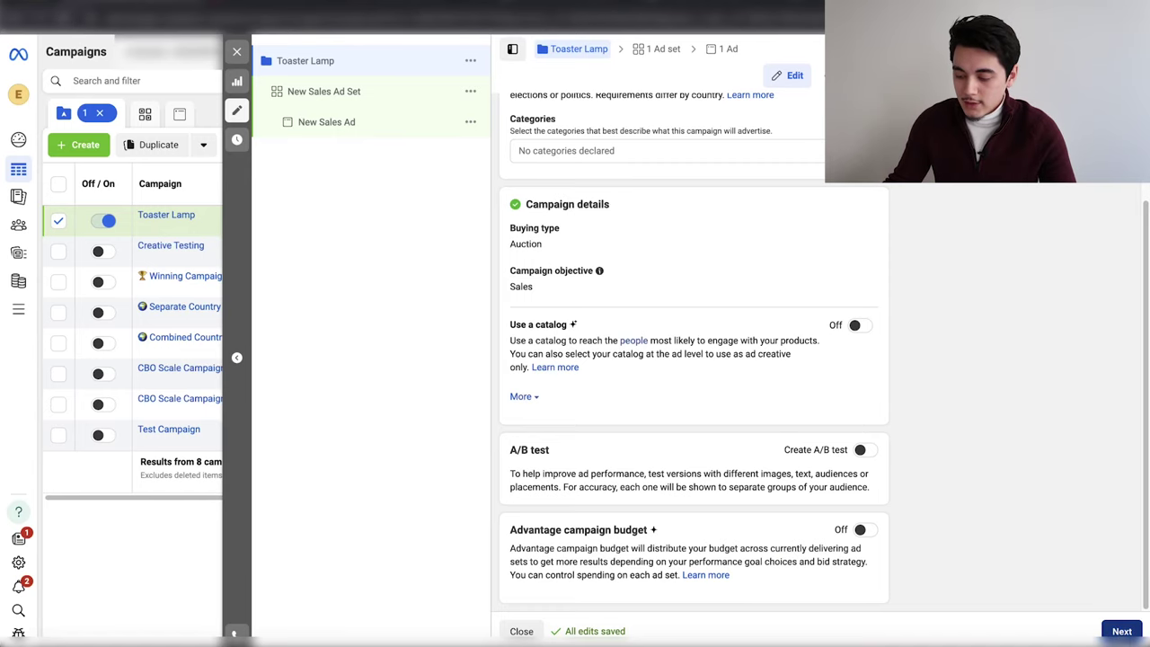
{"action": "left_click", "coordinate": [1121, 630]}
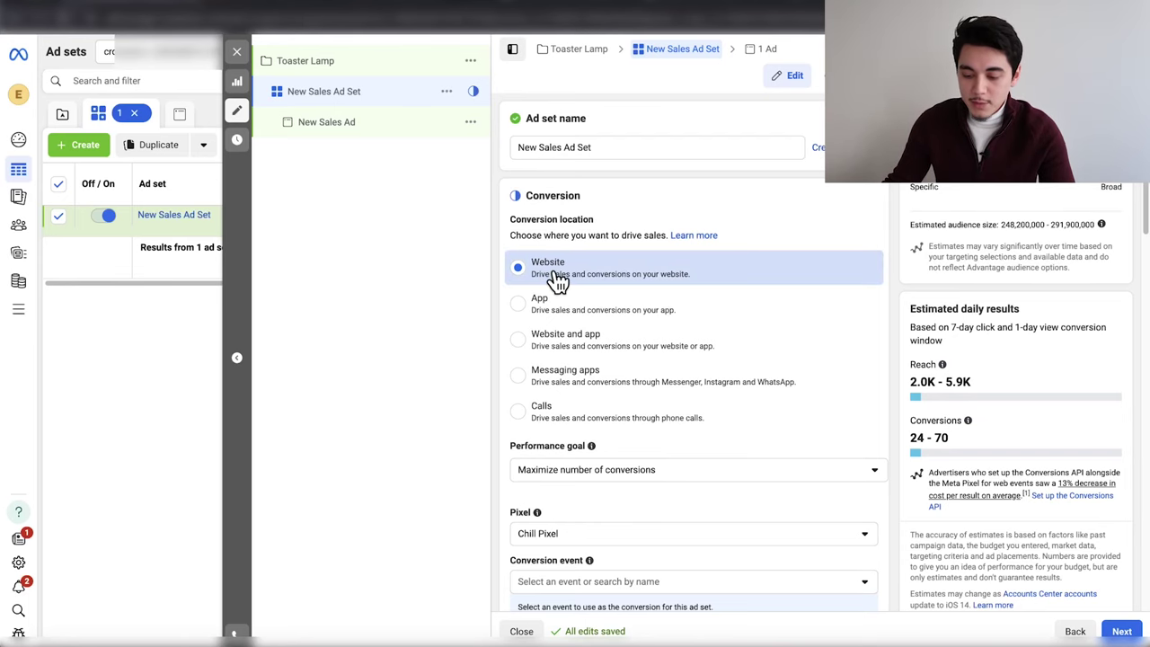
- Keep the performance goal at Maximize number of conversions and choose Purchase as the ad set's conversion event
{"action": "scroll", "coordinate": [558, 280], "scroll_direction": "down", "scroll_amount": 2}
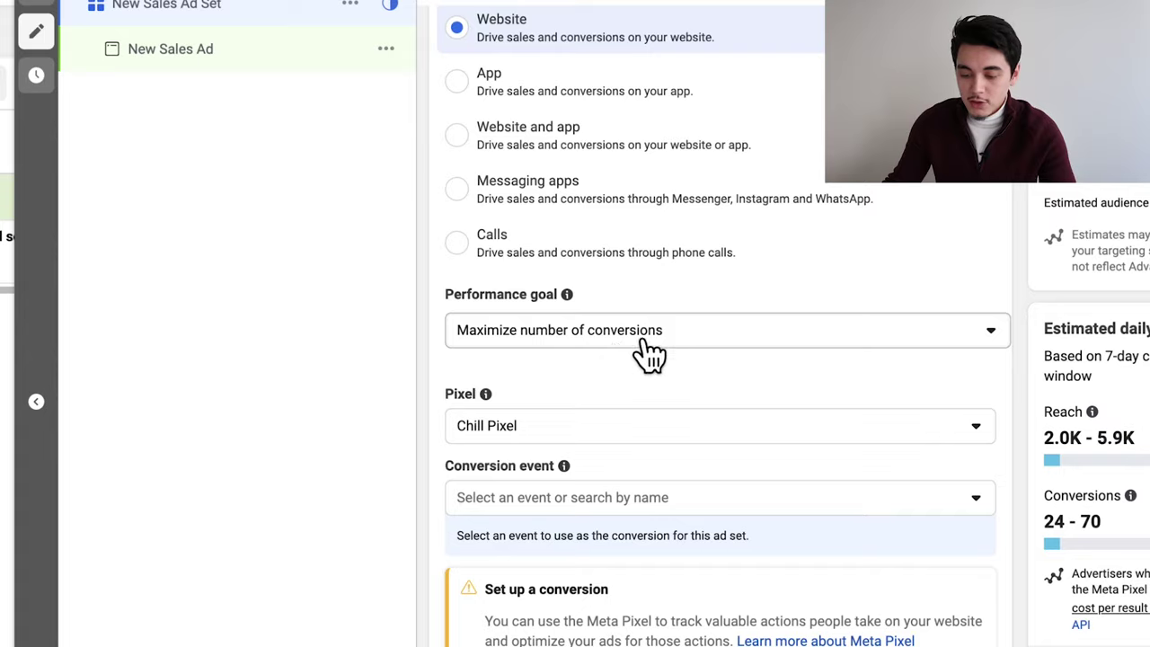
{"action": "left_click", "coordinate": [642, 341]}
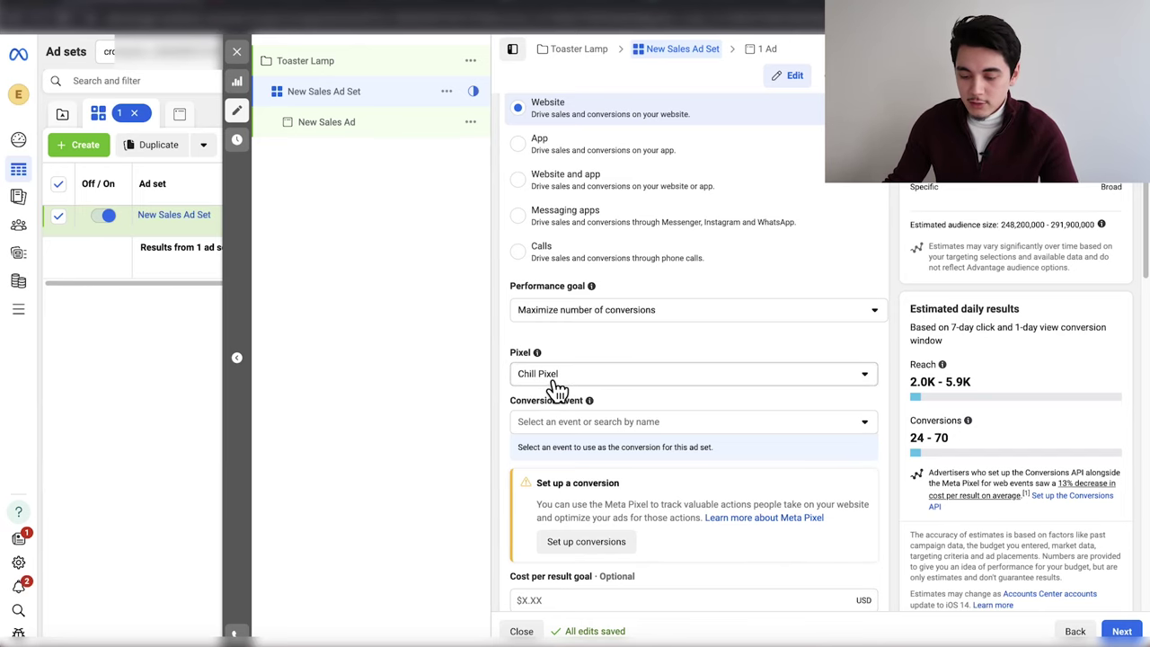
{"action": "left_click", "coordinate": [564, 422]}
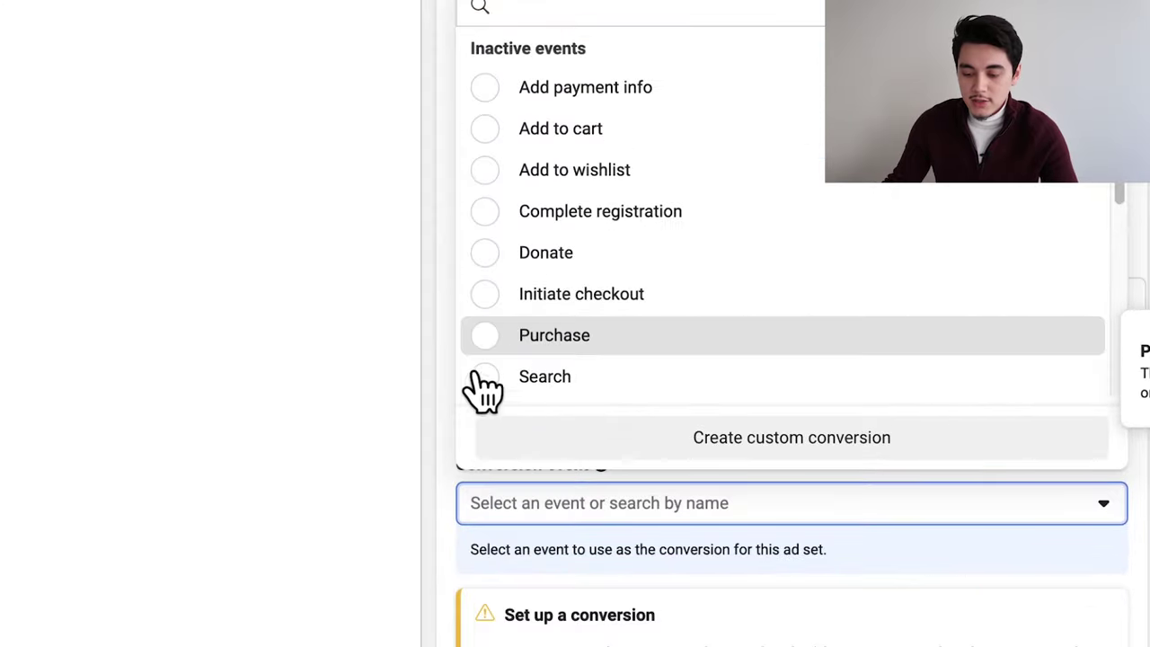
{"action": "left_click", "coordinate": [556, 330]}
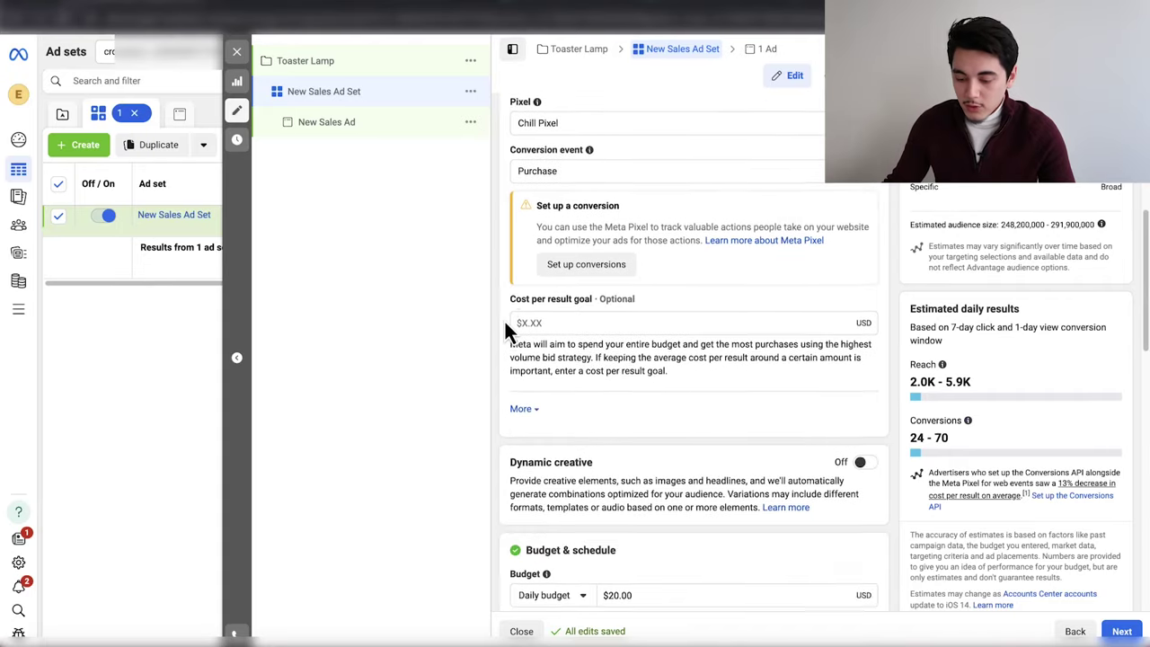
- Set the ad set's daily budget to $10.00 and schedule its start for Feb 14, 2024 at 12:00 AM
{"action": "scroll", "coordinate": [504, 324], "scroll_direction": "down", "scroll_amount": 4}
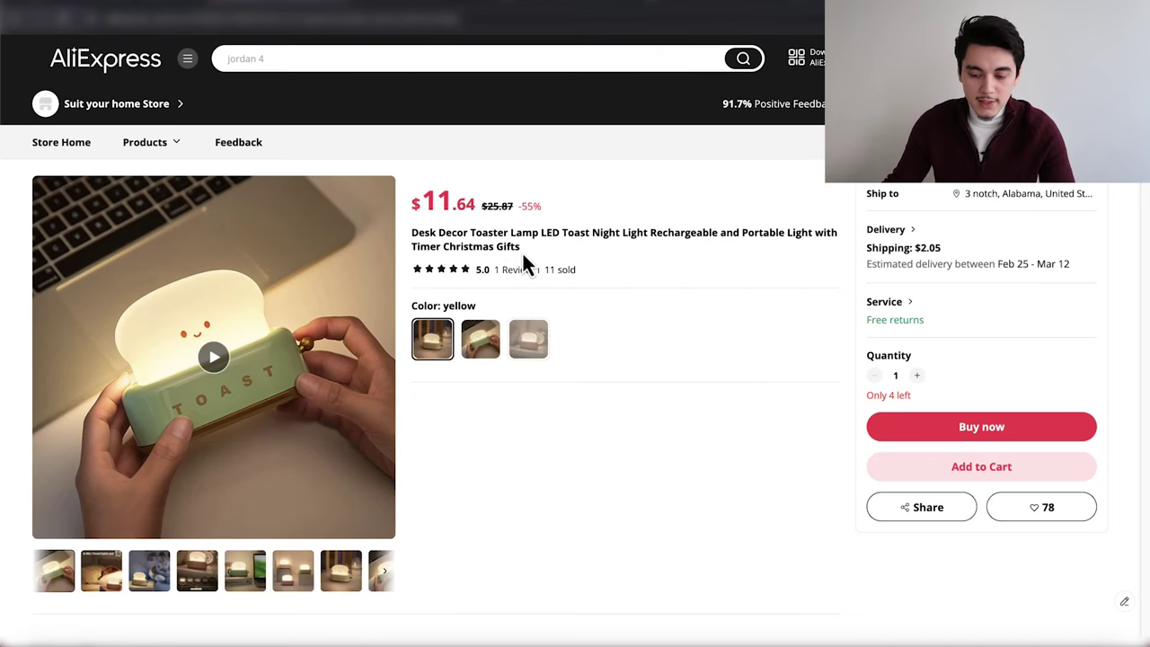
{"action": "left_click_drag", "start_coordinate": [477, 206], "coordinate": [424, 195]}
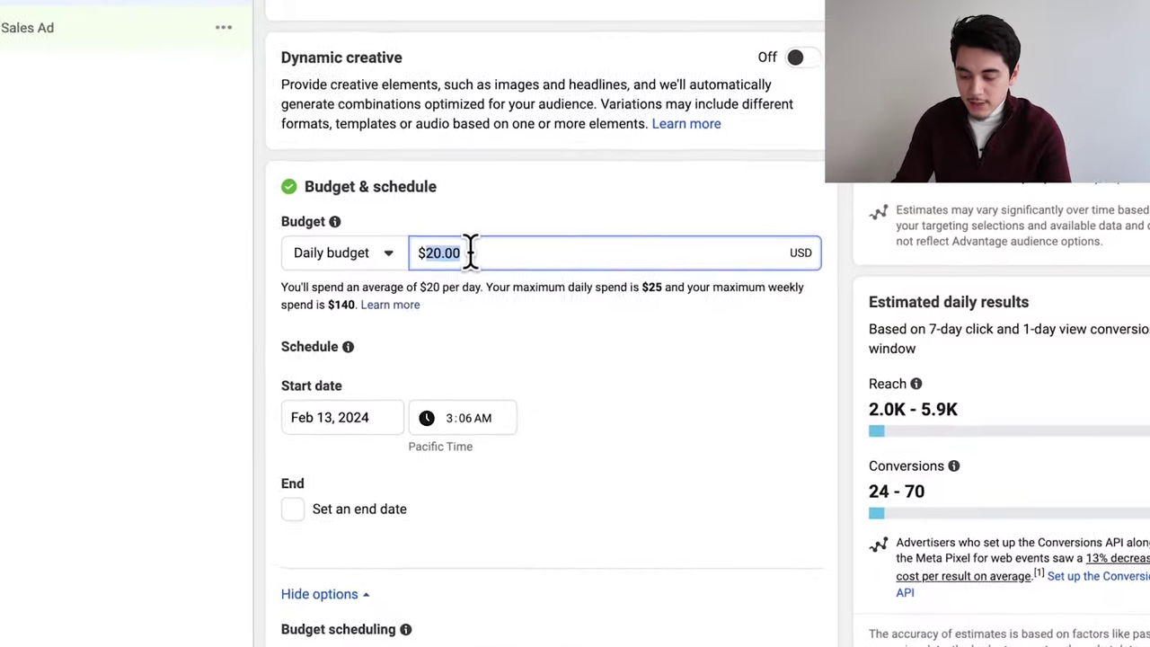
{"action": "left_click", "coordinate": [447, 210]}
{"action": "scroll", "coordinate": [372, 359], "scroll_direction": "down", "scroll_amount": 1}
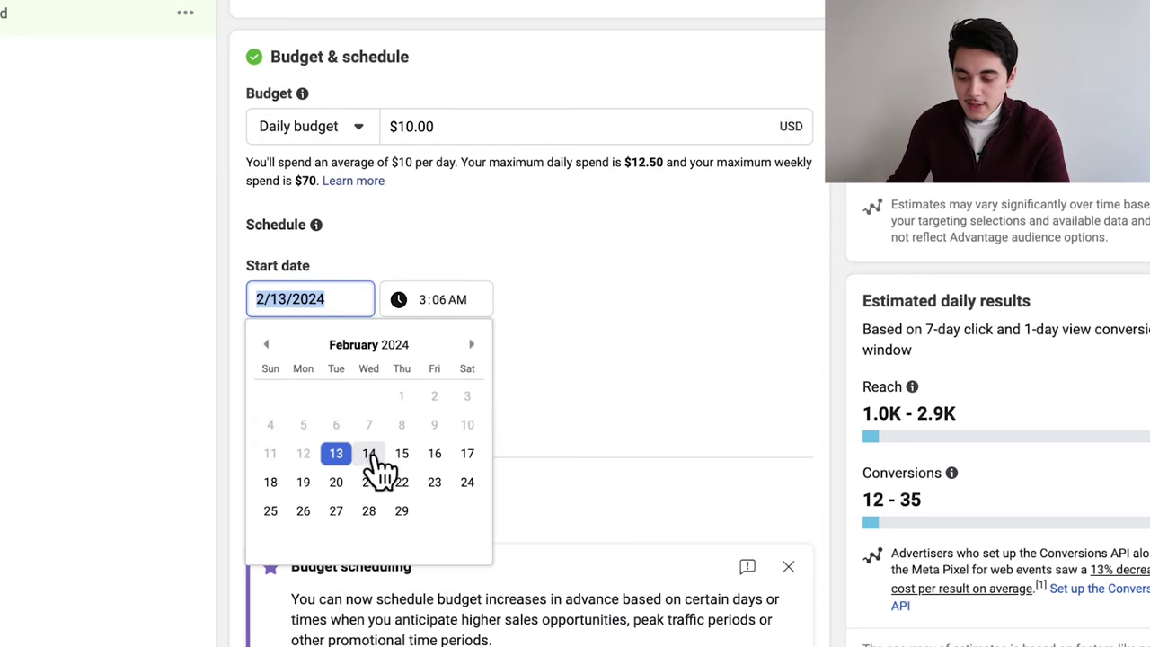
{"action": "left_click", "coordinate": [422, 300]}
{"action": "type", "text": "14,"}
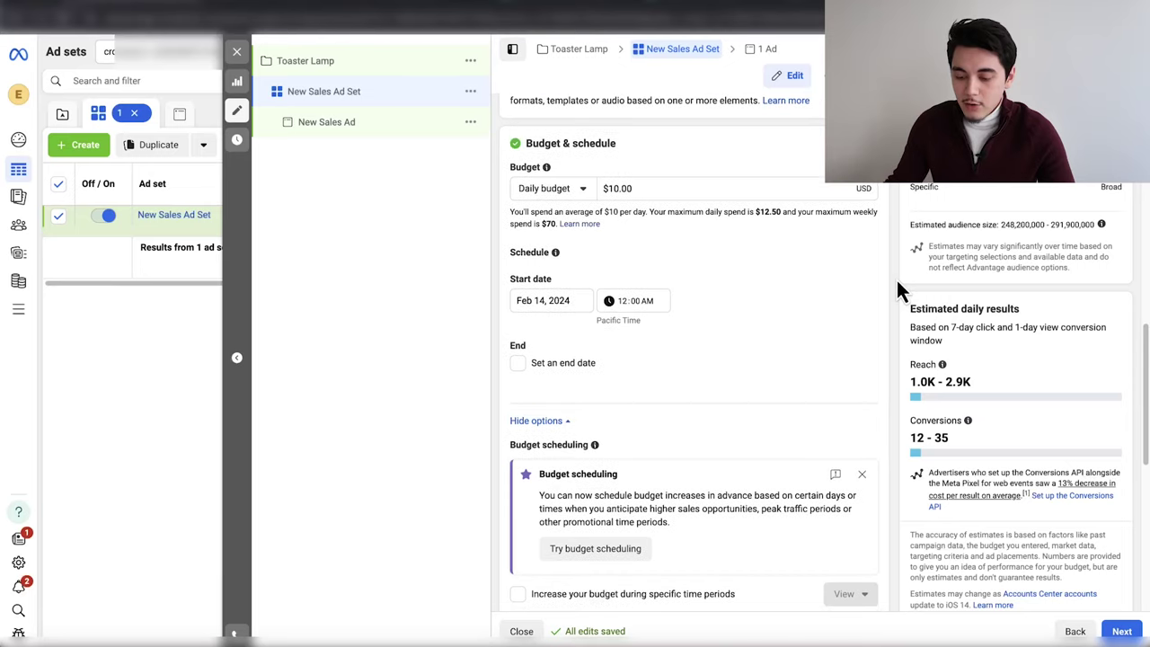
- Switch the ad set from Advantage+ audience to the original audience options
{"action": "scroll", "coordinate": [895, 280], "scroll_direction": "down", "scroll_amount": 4}
{"action": "scroll", "coordinate": [895, 277], "scroll_direction": "down", "scroll_amount": 3}
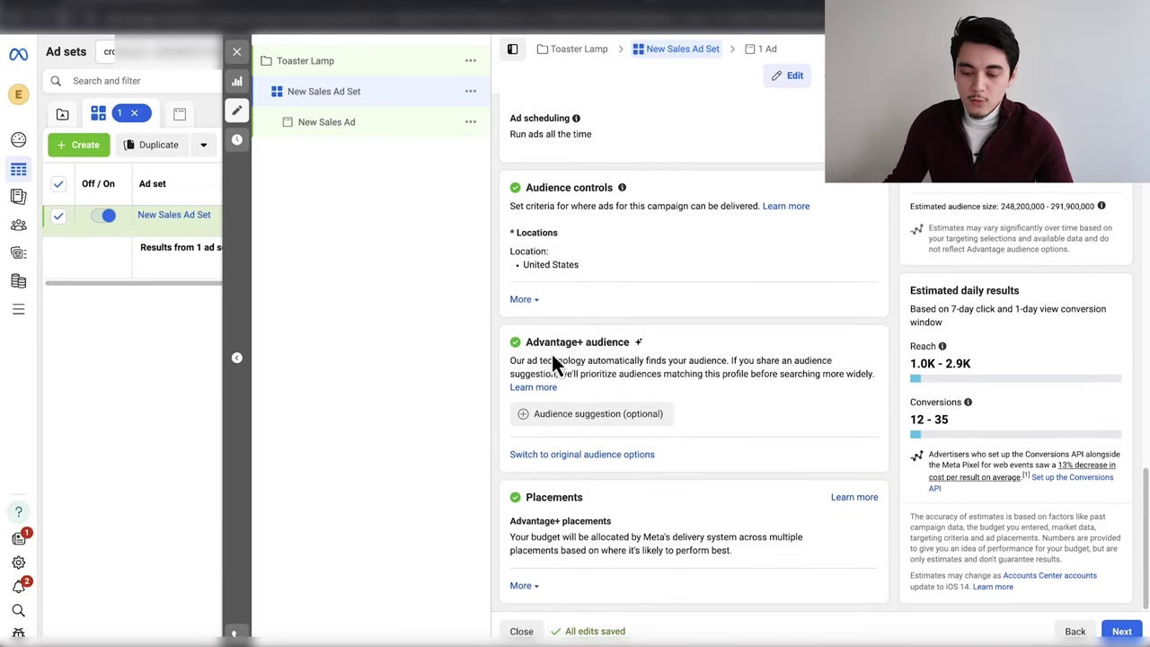
{"action": "left_click", "coordinate": [580, 455]}
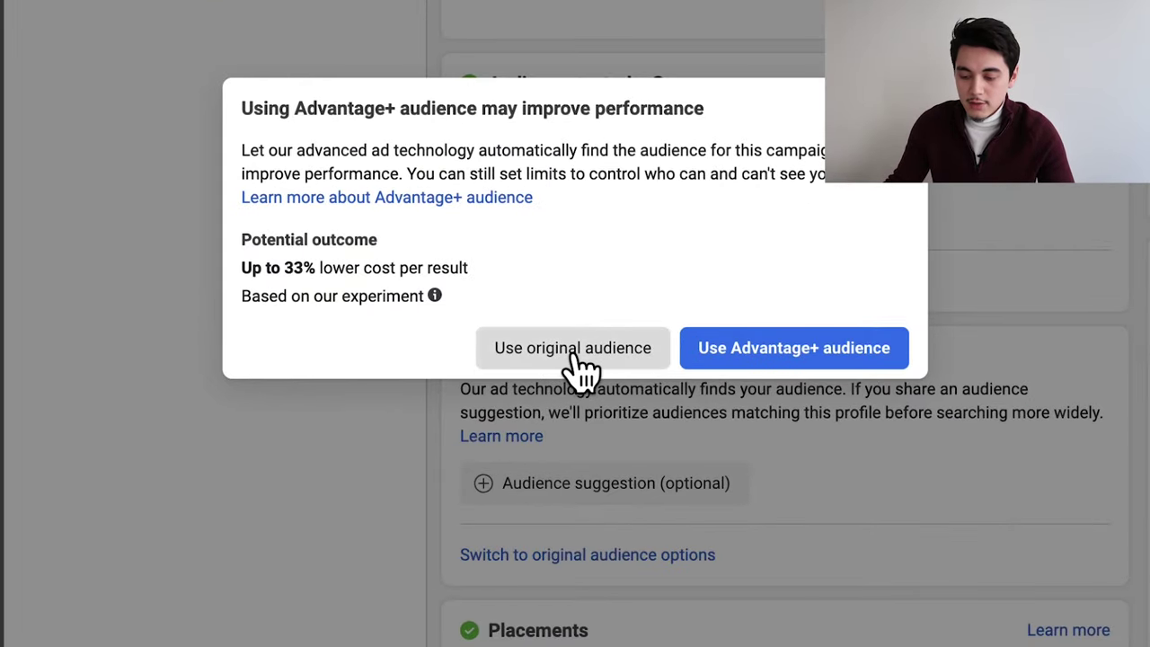
{"action": "left_click", "coordinate": [575, 355]}
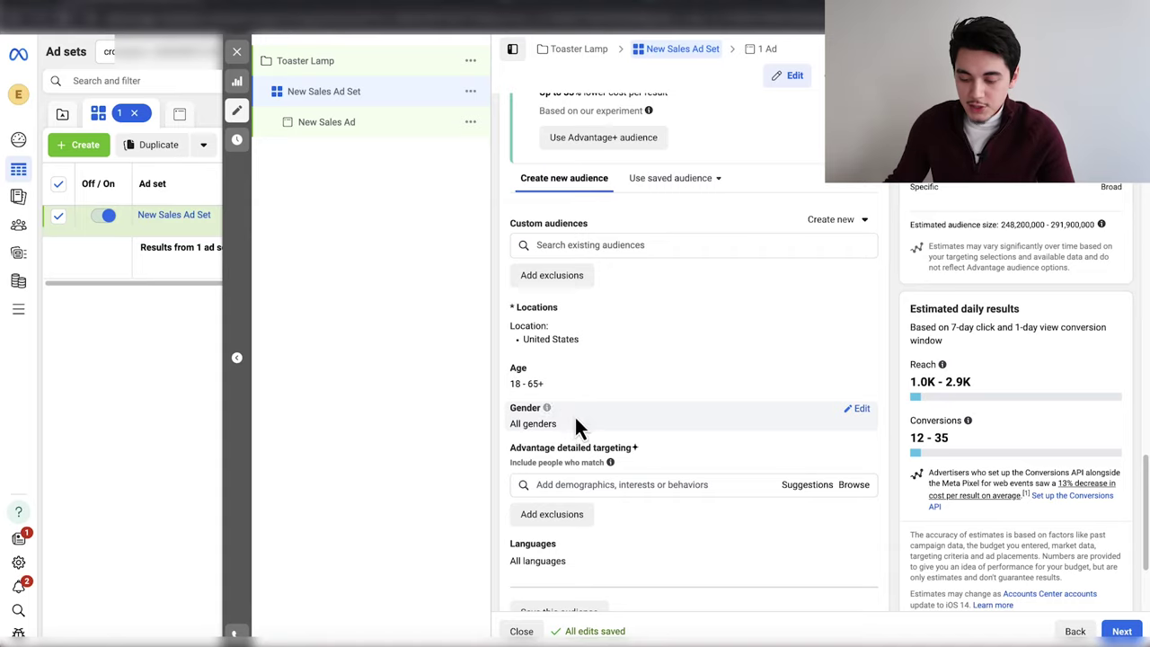
- Search the detailed targeting for "lamp" and add the interest Lamp (electrical component)
{"action": "scroll", "coordinate": [607, 432], "scroll_direction": "down", "scroll_amount": 2}
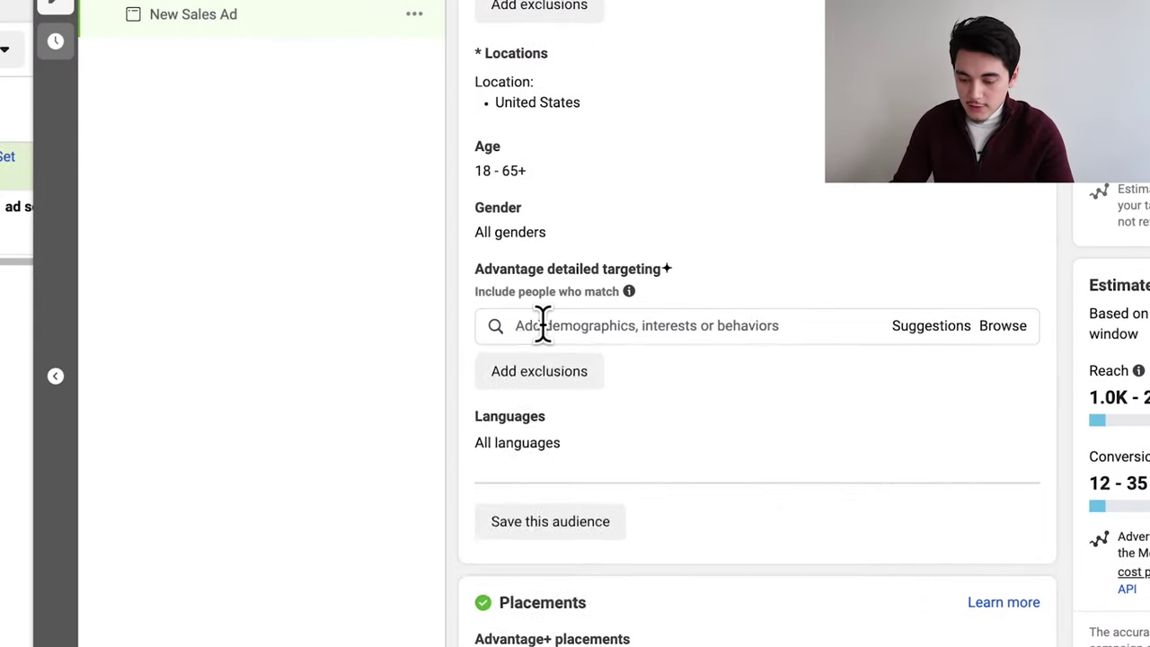
{"action": "left_click", "coordinate": [543, 325]}
{"action": "type", "text": "lam"}
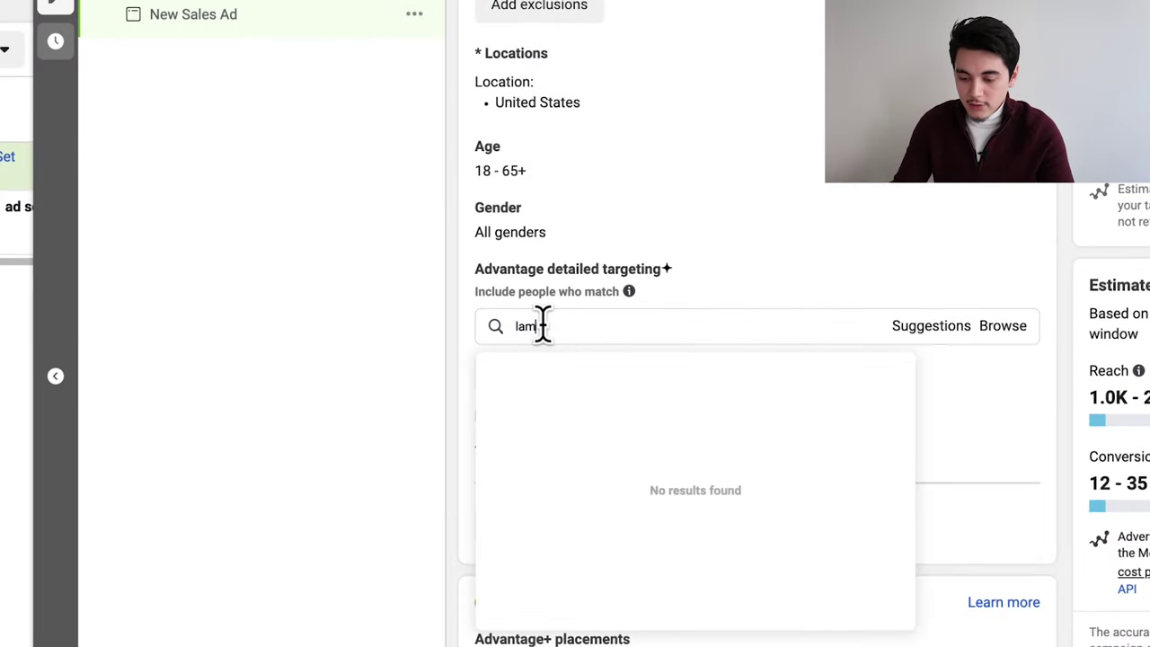
{"action": "type", "text": "p"}
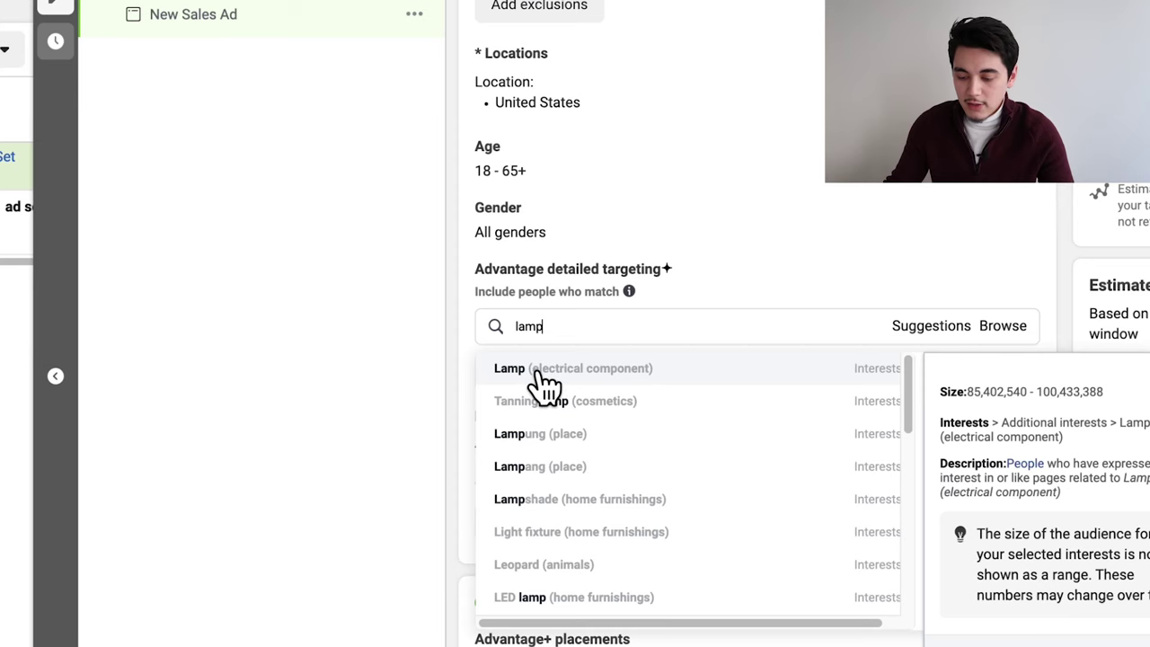
{"action": "left_click", "coordinate": [555, 378]}
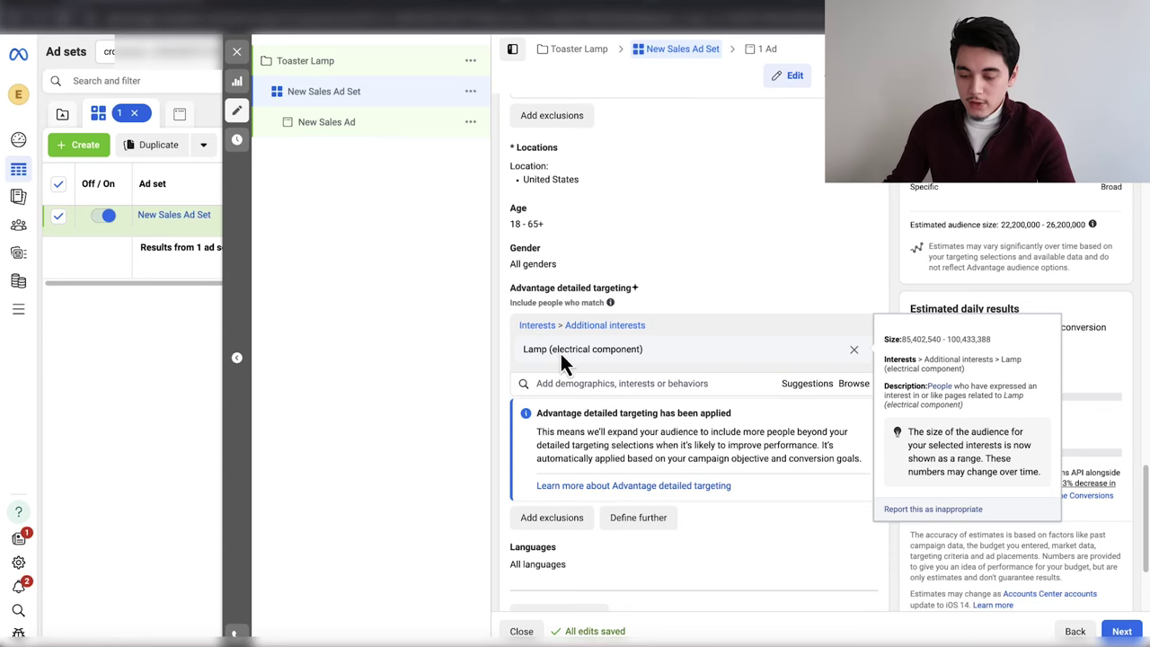
- Copy the name of the targeted interest and rename the ad set Lamp (electrical component)
{"action": "triple_click", "coordinate": [563, 350]}
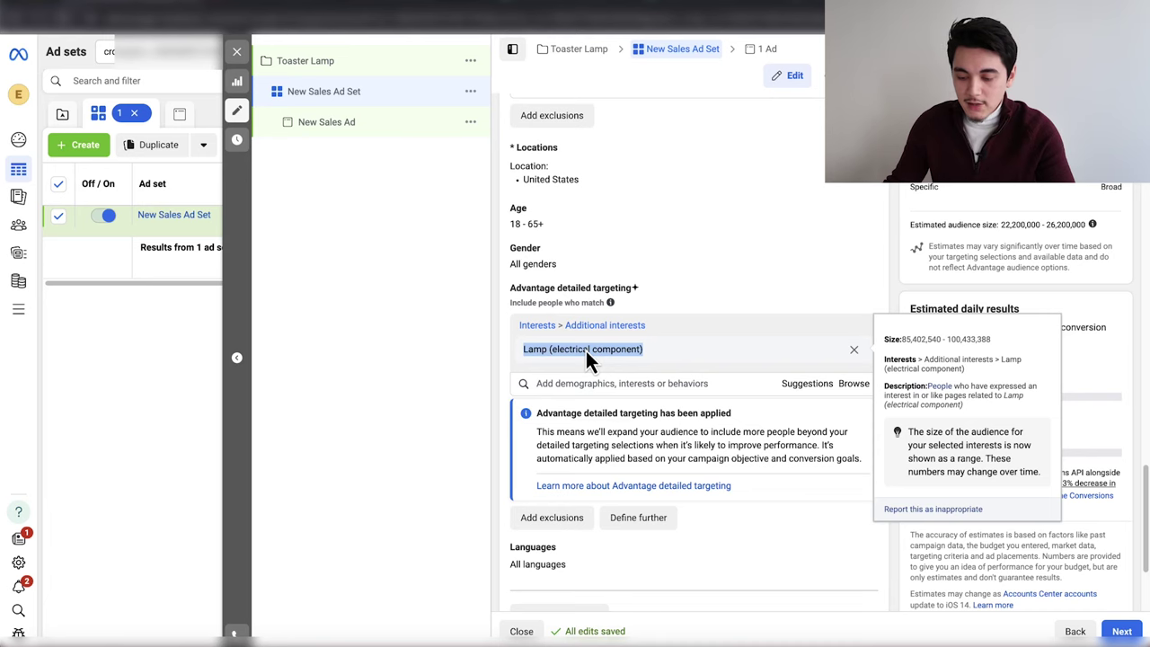
{"action": "scroll", "coordinate": [633, 366], "scroll_direction": "up", "scroll_amount": 15}
{"action": "triple_click", "coordinate": [610, 147]}
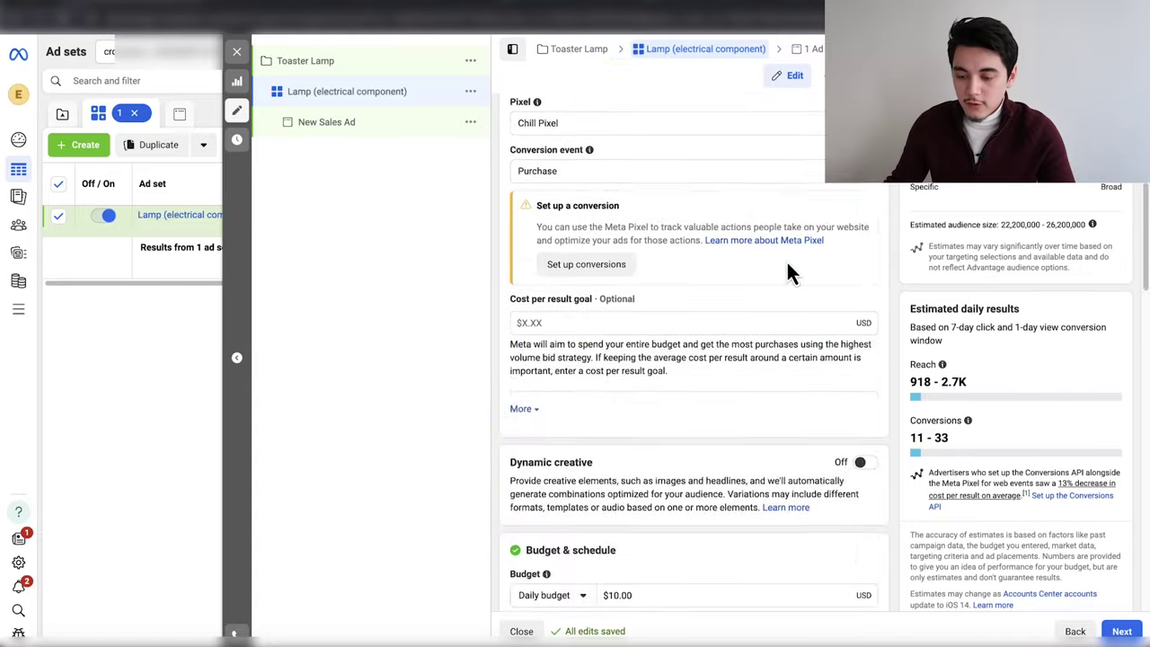
{"action": "scroll", "coordinate": [782, 269], "scroll_direction": "down", "scroll_amount": 10}
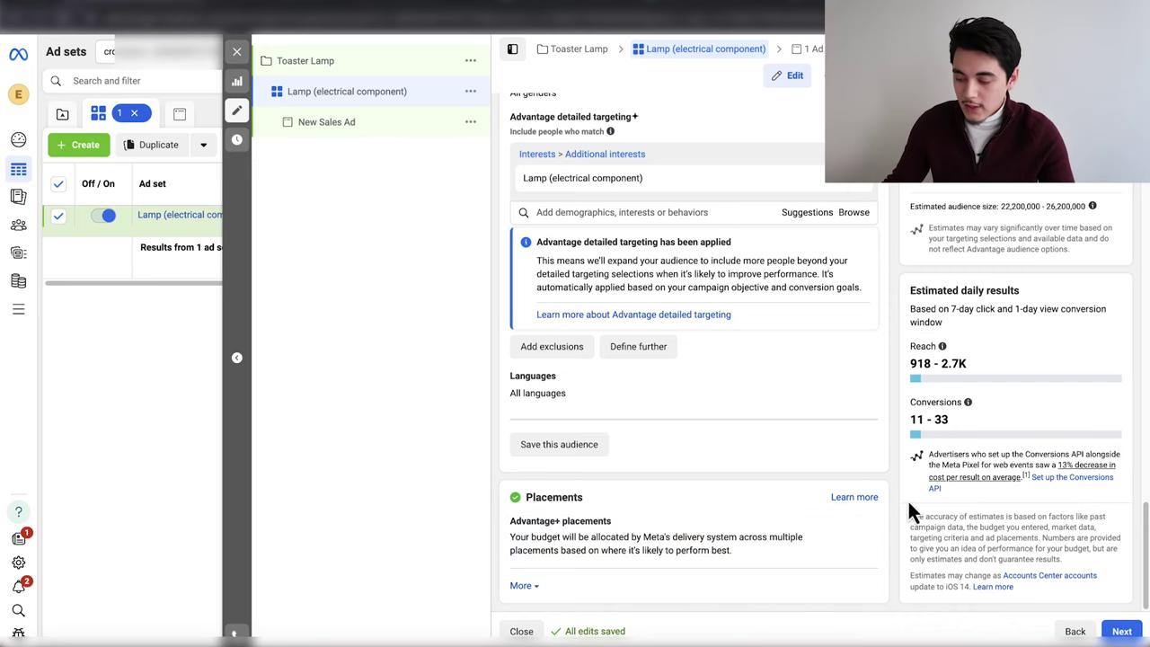
- Continue to the ad settings and rename the ad AD1
{"action": "left_click", "coordinate": [1122, 631]}
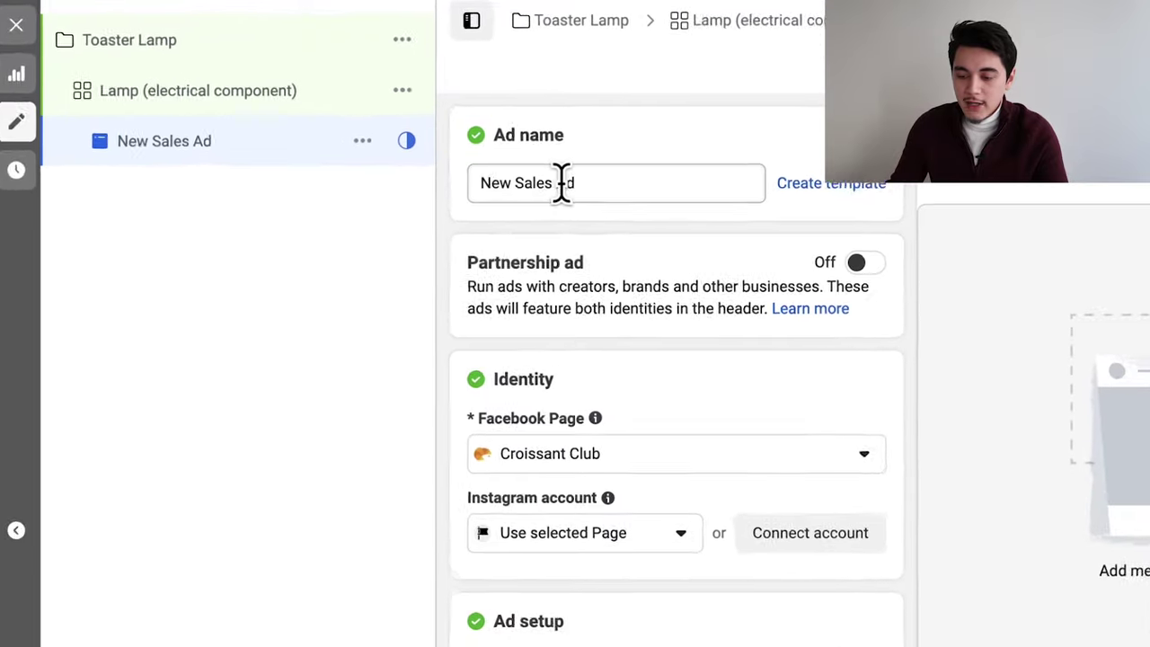
{"action": "triple_click", "coordinate": [562, 146]}
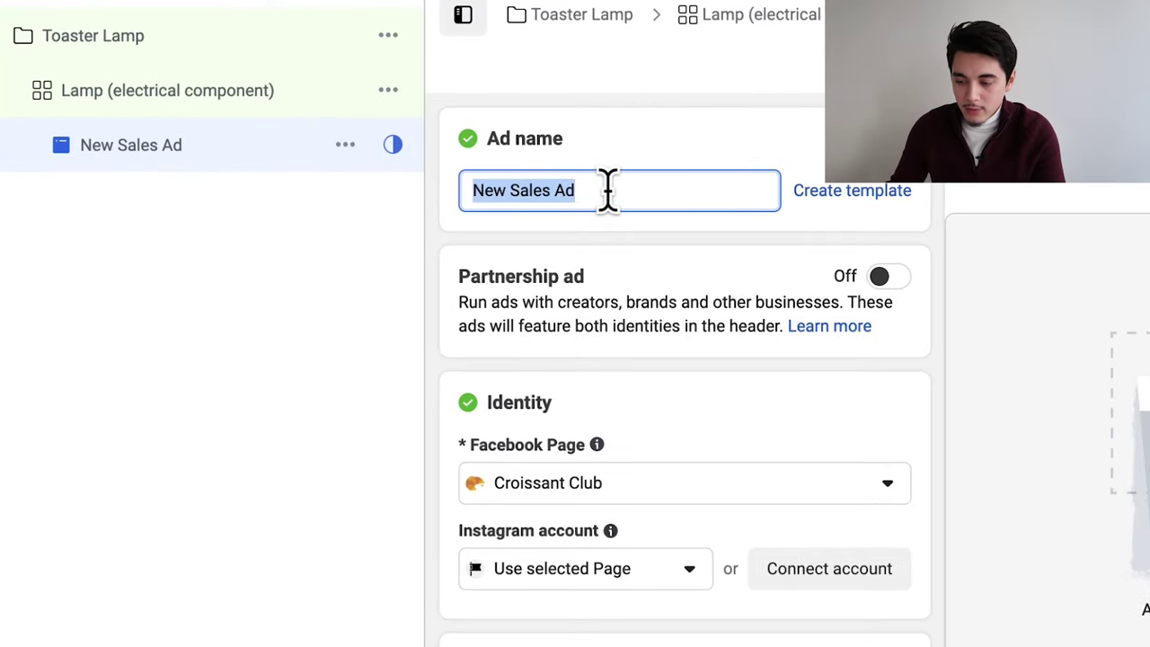
{"action": "type", "text": "AD1"}
- In the ad creative, accept the original crop of the toaster lamp image for all placement groups
{"action": "scroll", "coordinate": [543, 319], "scroll_direction": "down", "scroll_amount": 2}
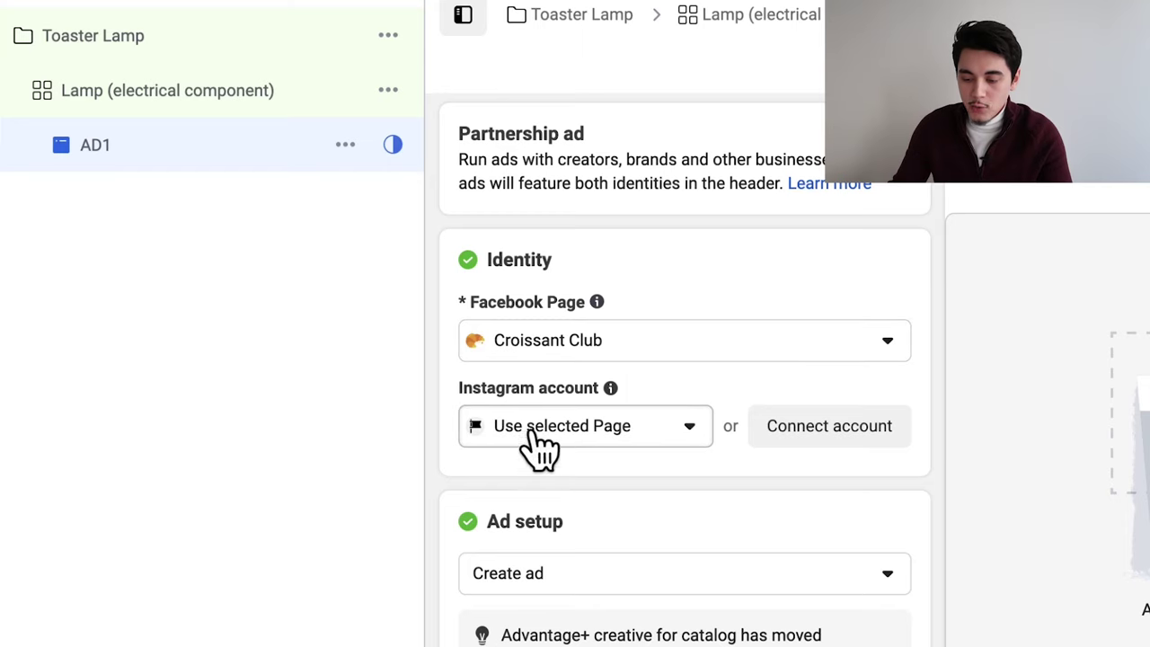
{"action": "scroll", "coordinate": [641, 462], "scroll_direction": "down", "scroll_amount": 3}
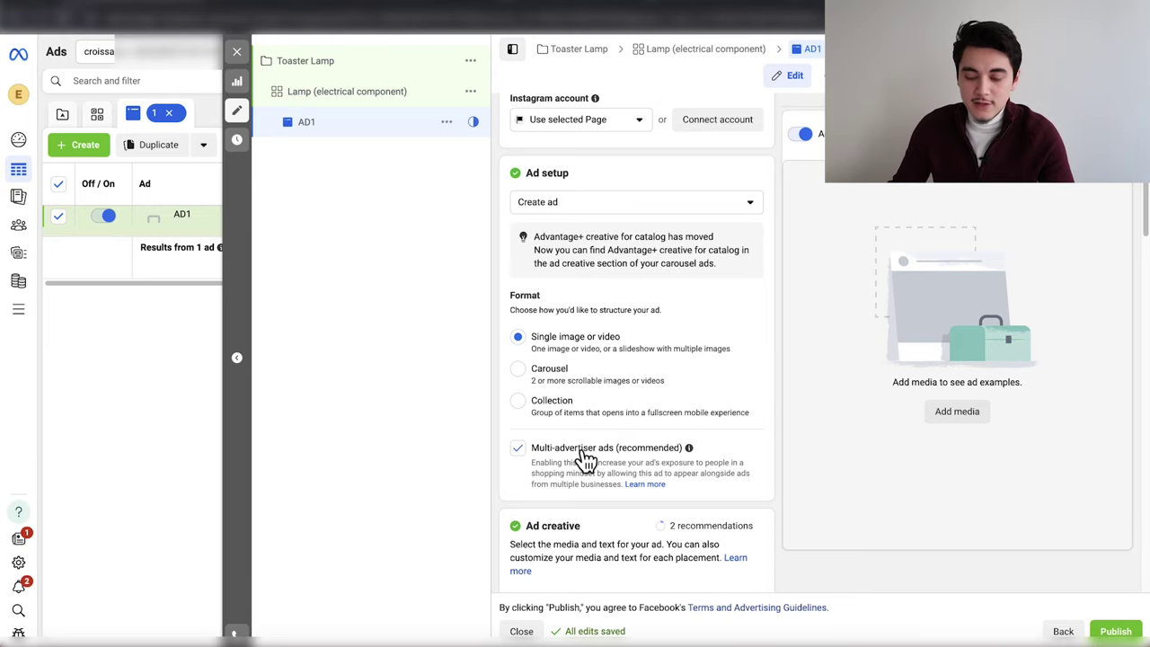
{"action": "scroll", "coordinate": [769, 327], "scroll_direction": "down", "scroll_amount": 5}
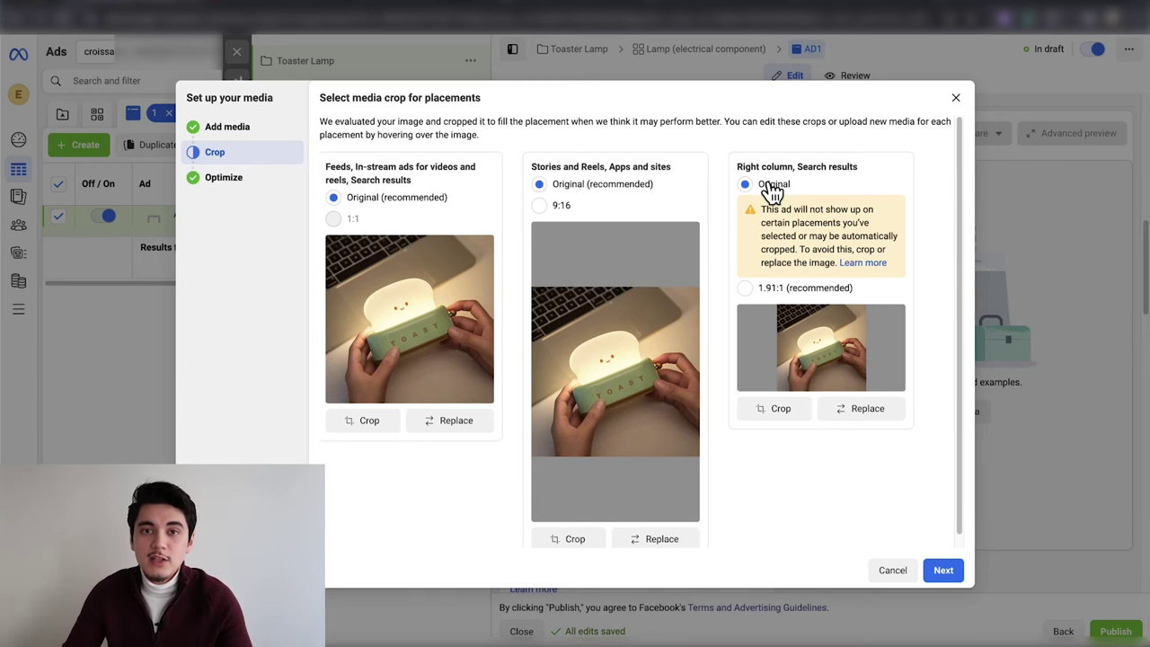
{"action": "left_click", "coordinate": [943, 572]}
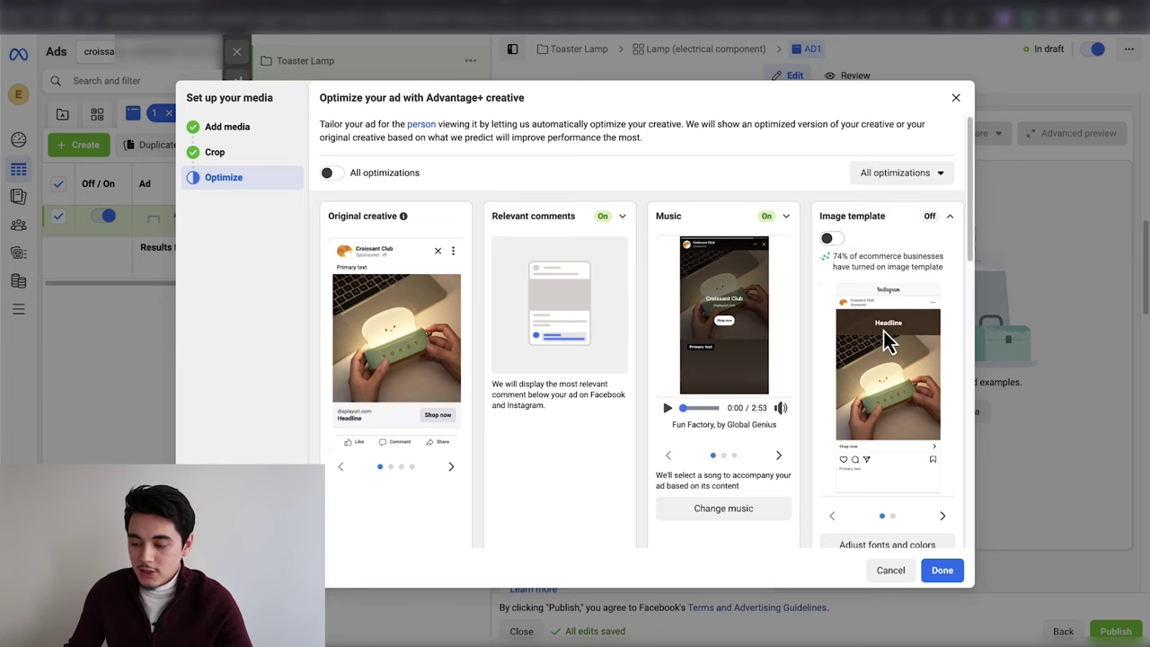
- Turn on the Image filter optimization and finish the Advantage+ creative media setup
{"action": "scroll", "coordinate": [886, 329], "scroll_direction": "down", "scroll_amount": 5}
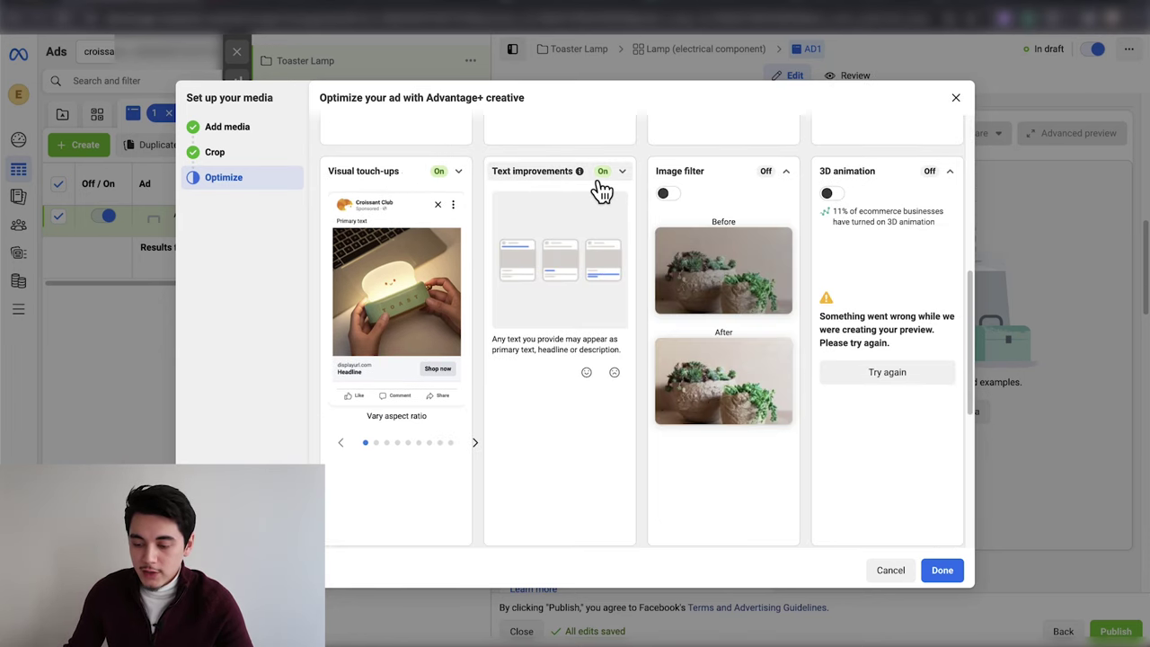
{"action": "left_click", "coordinate": [663, 195]}
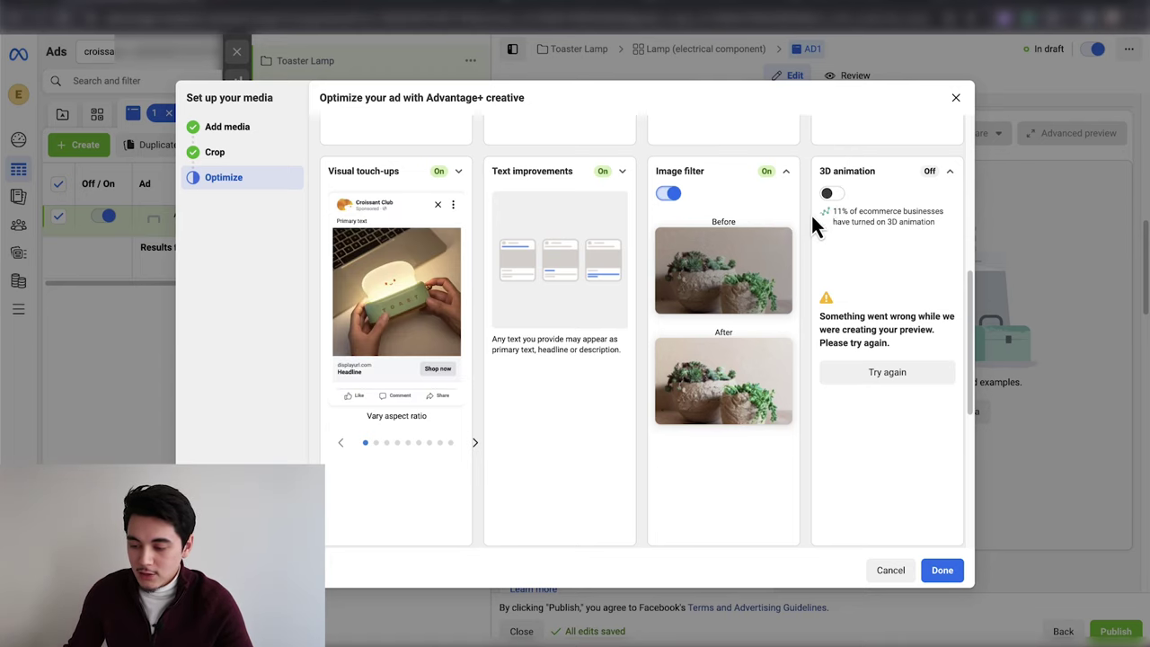
{"action": "scroll", "coordinate": [350, 368], "scroll_direction": "down", "scroll_amount": 3}
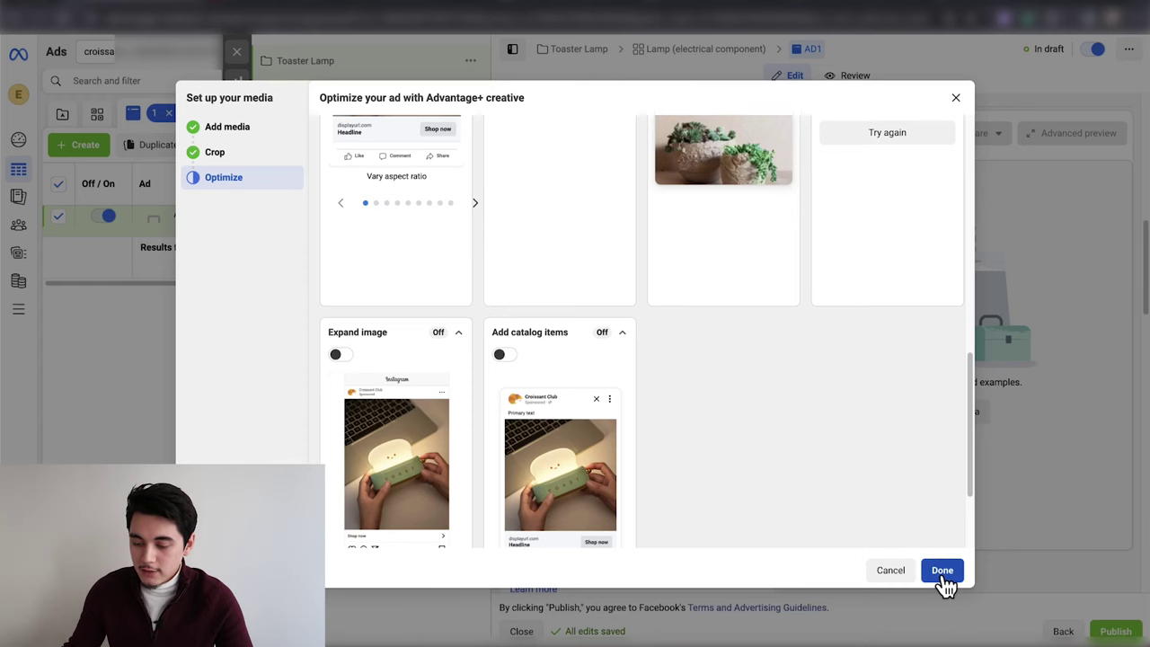
{"action": "left_click", "coordinate": [941, 571]}
{"action": "scroll", "coordinate": [774, 261], "scroll_direction": "down", "scroll_amount": 3}
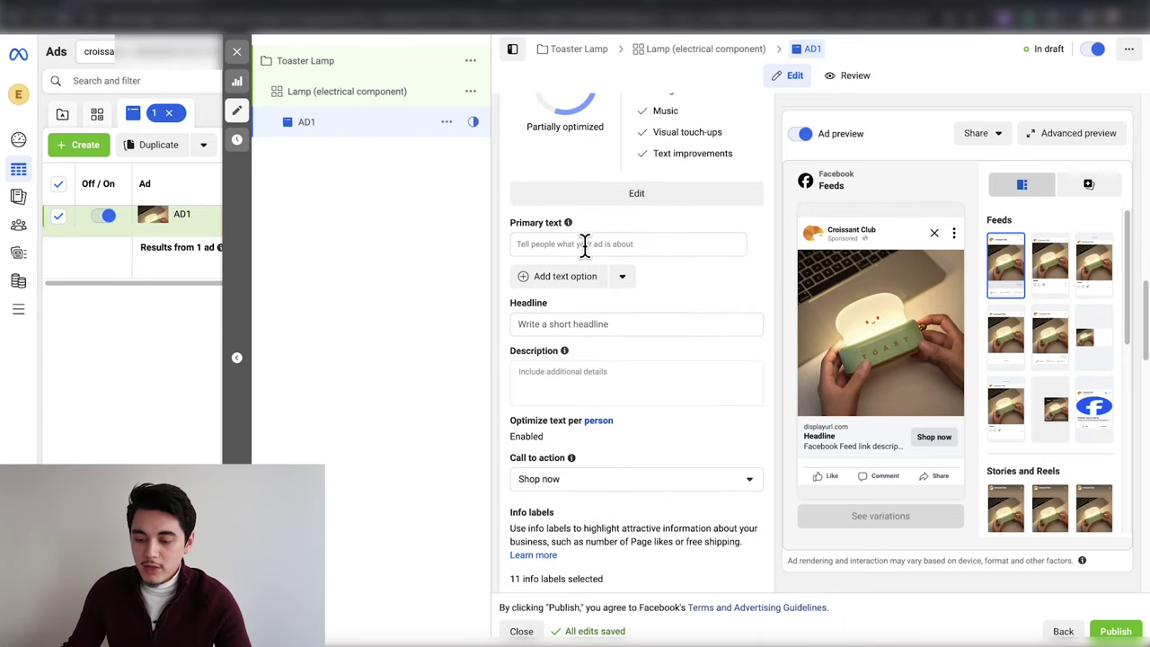
- Copy the main ad copy from ChatGPT into the ad's primary text, adding a blank line before "Tap to brighten your nights!"
{"action": "left_click", "coordinate": [552, 324]}
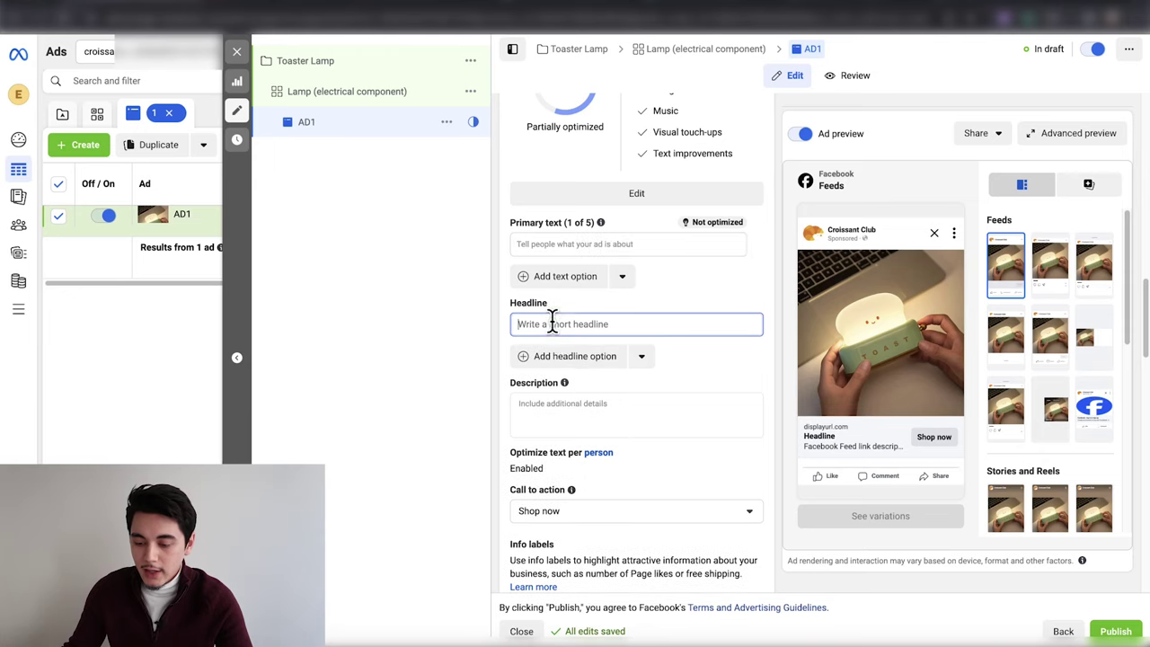
{"action": "left_click", "coordinate": [545, 401]}
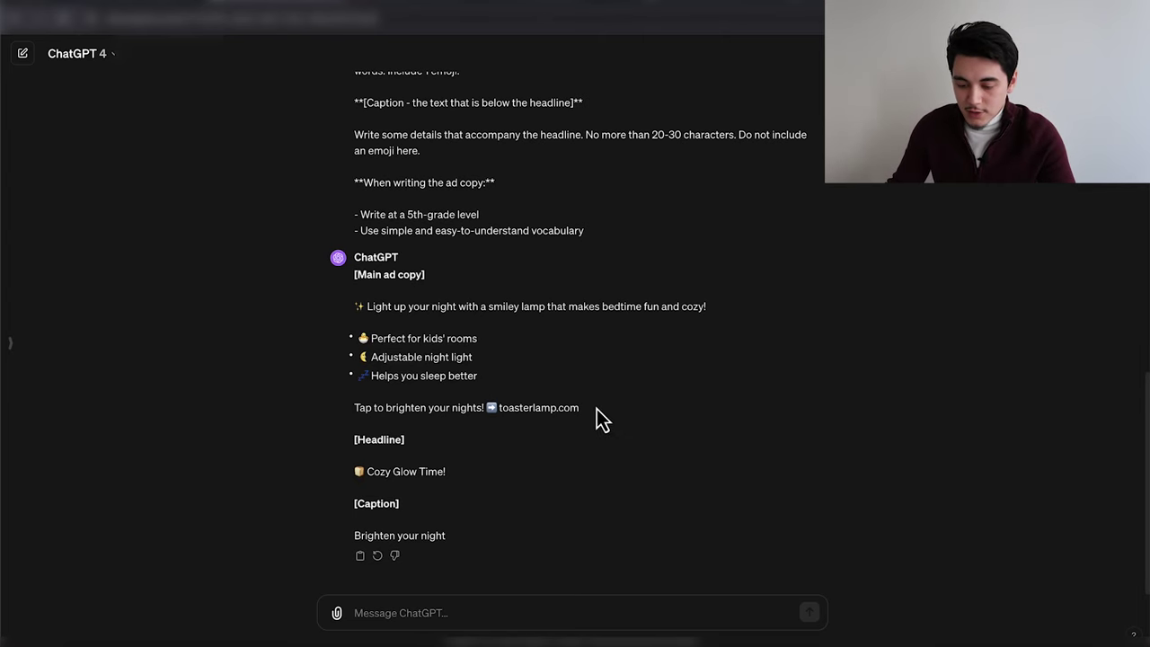
{"action": "left_click_drag", "start_coordinate": [600, 414], "coordinate": [355, 307]}
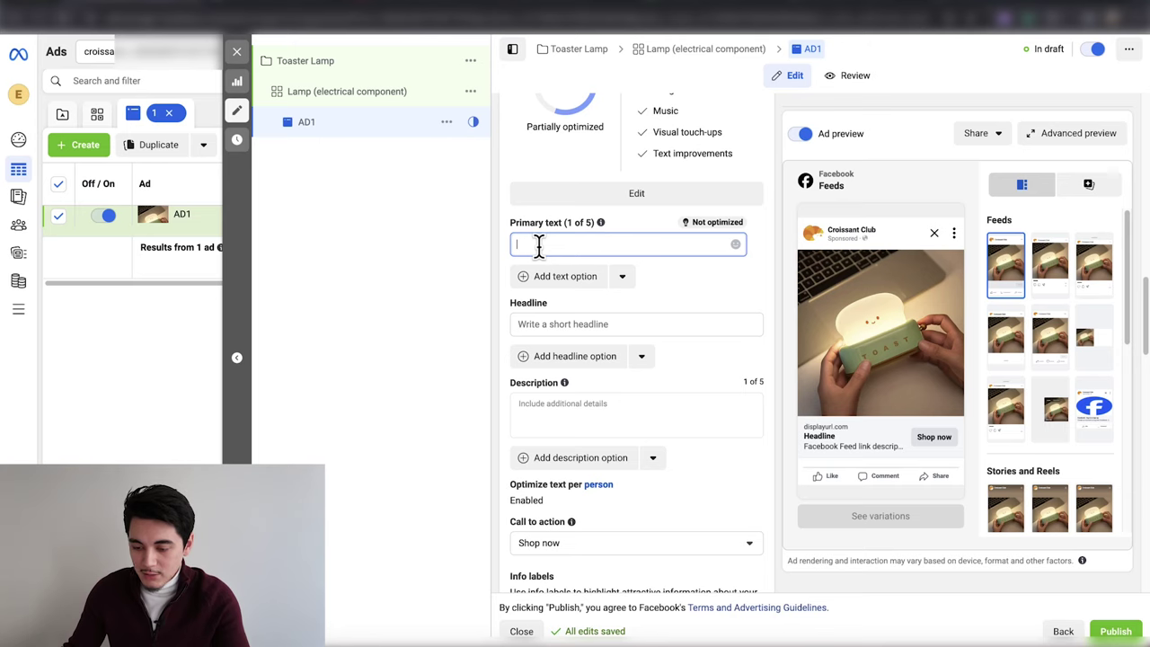
{"action": "type", "text": "✨ Light up your night with a smiley lamp that makes bedtime fun and cozy!  🐣 Perfect for kids' rooms 🌙 Adjustable night light 💤 Helps you sleep better Tap to brighten your nights! ➡️ toasterlamp.com"}
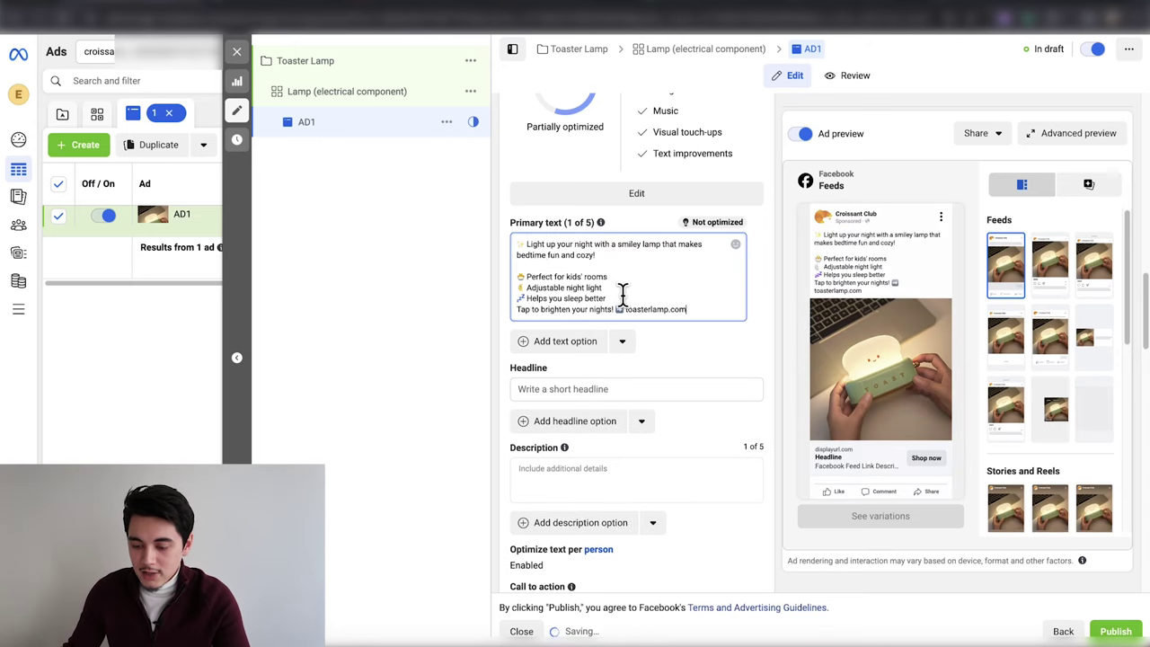
{"action": "left_click", "coordinate": [619, 298]}
{"action": "key", "text": "Return"}
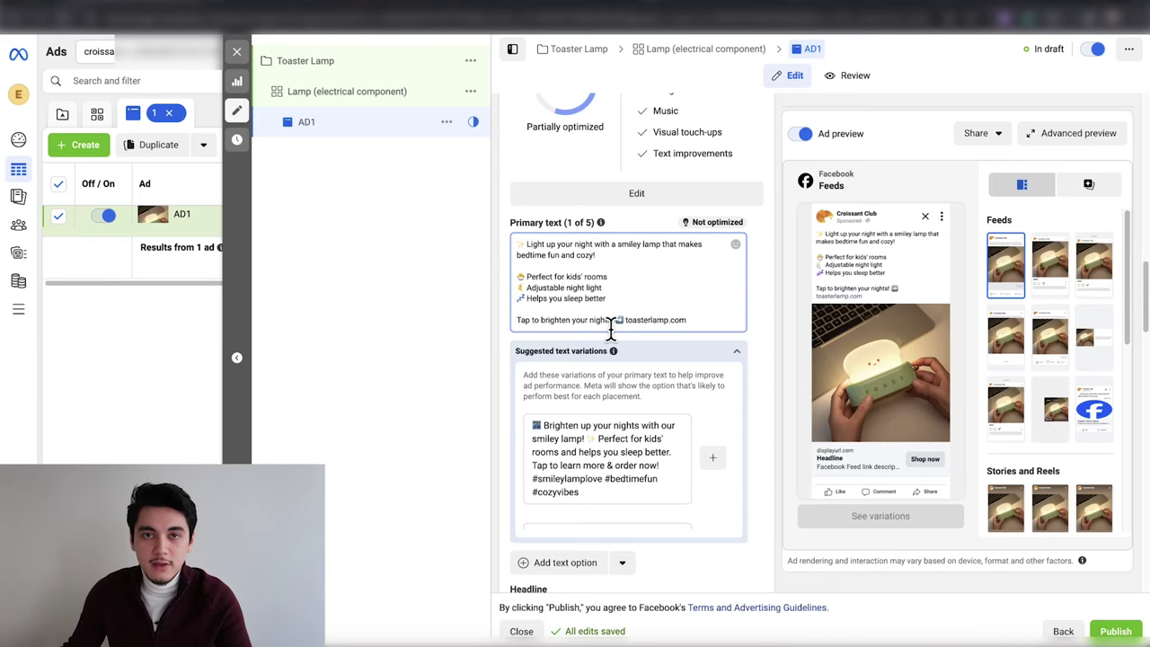
- Copy the headline "Cozy Glow Time!" with its emoji from ChatGPT into the ad's headline
{"action": "scroll", "coordinate": [611, 327], "scroll_direction": "down", "scroll_amount": 5}
{"action": "key", "text": "ctrl+Tab"}
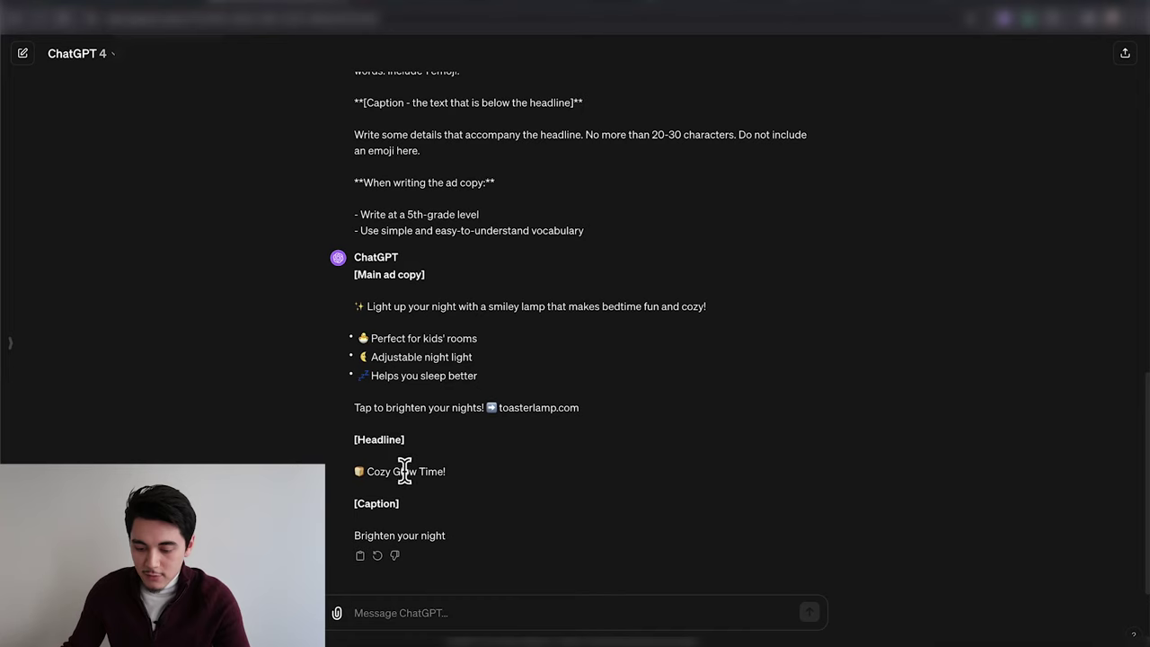
{"action": "key", "text": "ctrl+c"}
{"action": "key", "text": "ctrl+Tab"}
{"action": "left_click", "coordinate": [638, 287]}
{"action": "key", "text": "ctrl+v"}
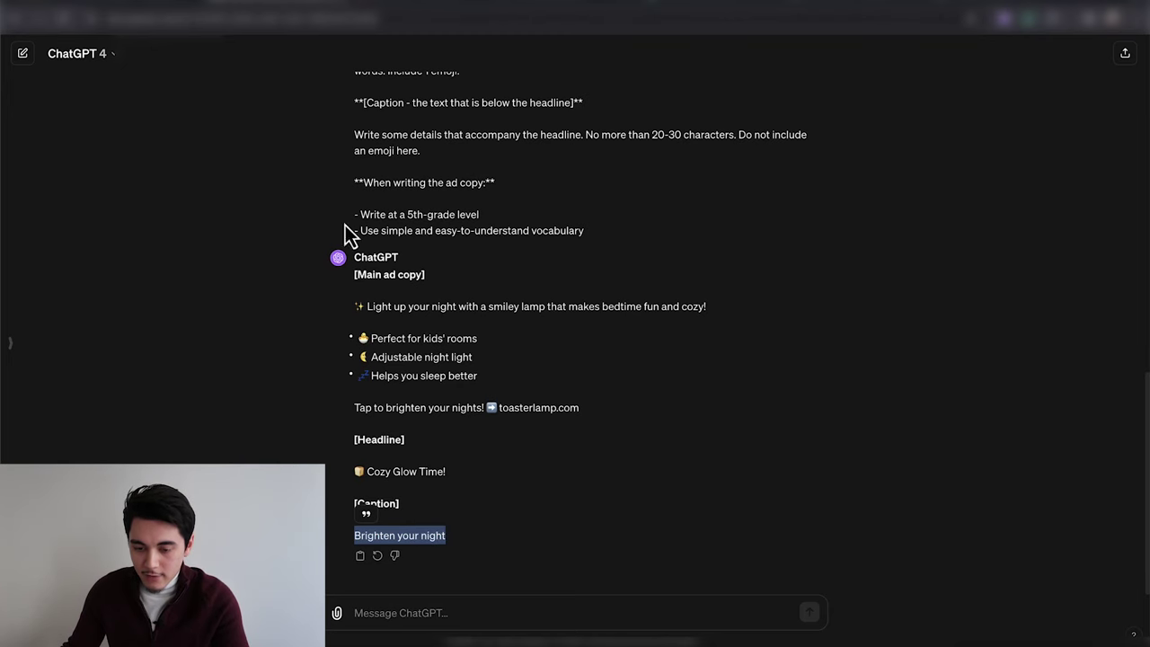
- Copy the caption "Brighten your night" from ChatGPT into the ad's description, without trailing blank lines
{"action": "key", "text": "ctrl+c"}
{"action": "key", "text": "ctrl+Tab"}
{"action": "left_click", "coordinate": [624, 375]}
{"action": "key", "text": "ctrl+v"}
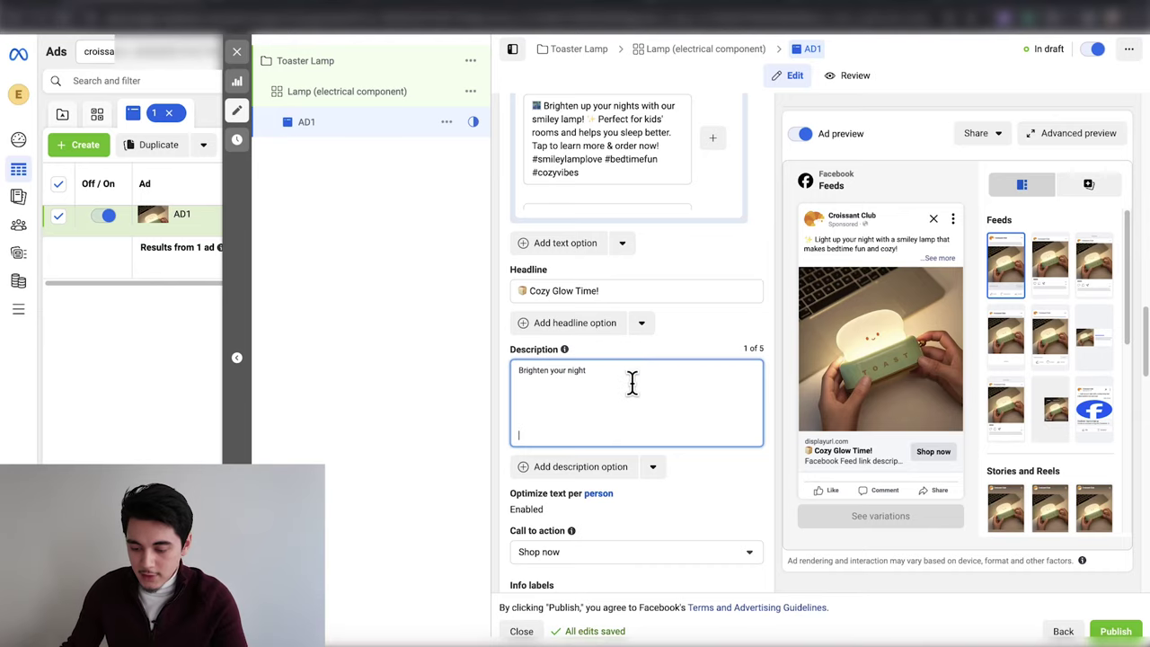
{"action": "left_click", "coordinate": [554, 436]}
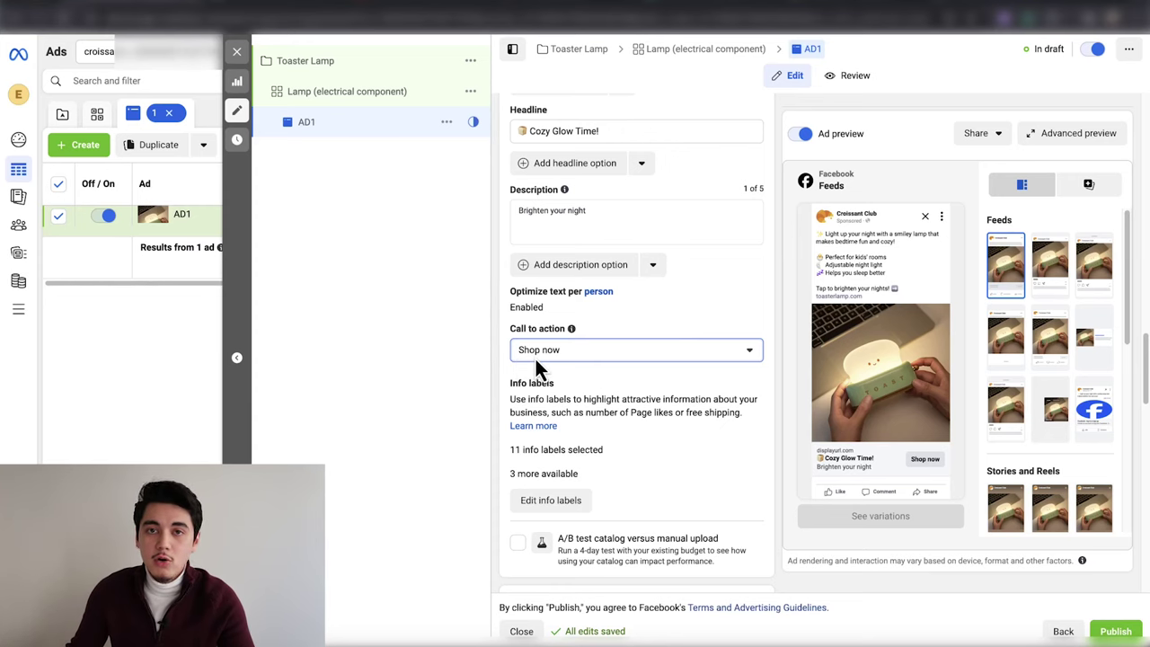
- Set the ad destination's website URL to toasterlamp.com
{"action": "scroll", "coordinate": [534, 356], "scroll_direction": "down", "scroll_amount": 5}
{"action": "left_click", "coordinate": [564, 216]}
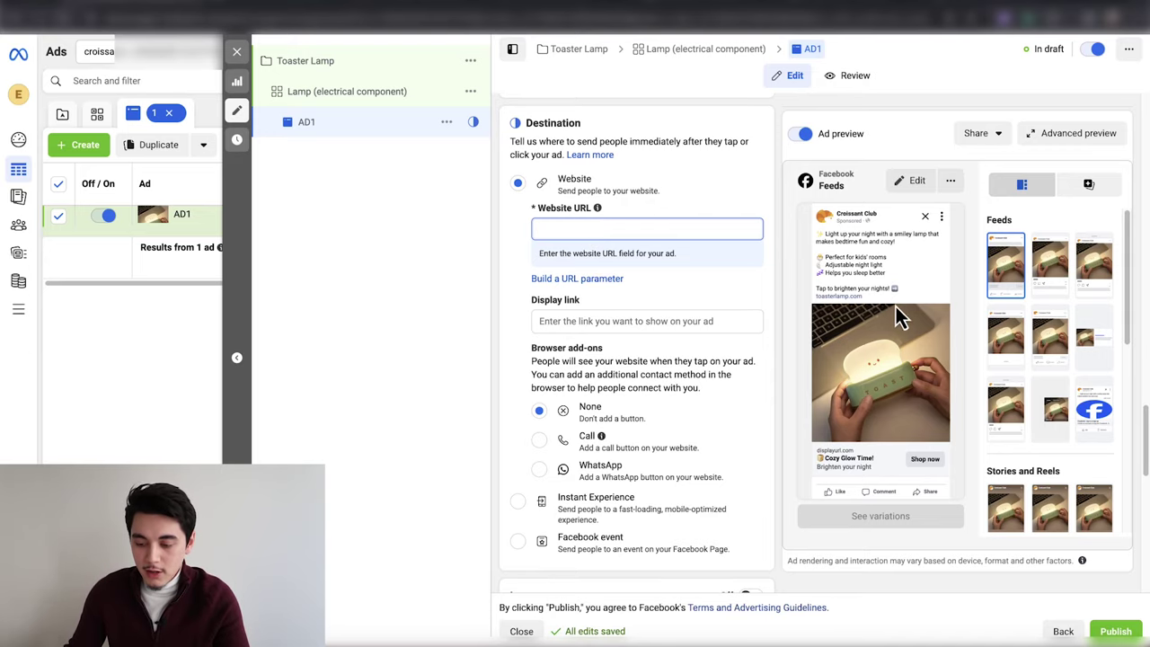
{"action": "type", "text": "toasterlamp.com"}
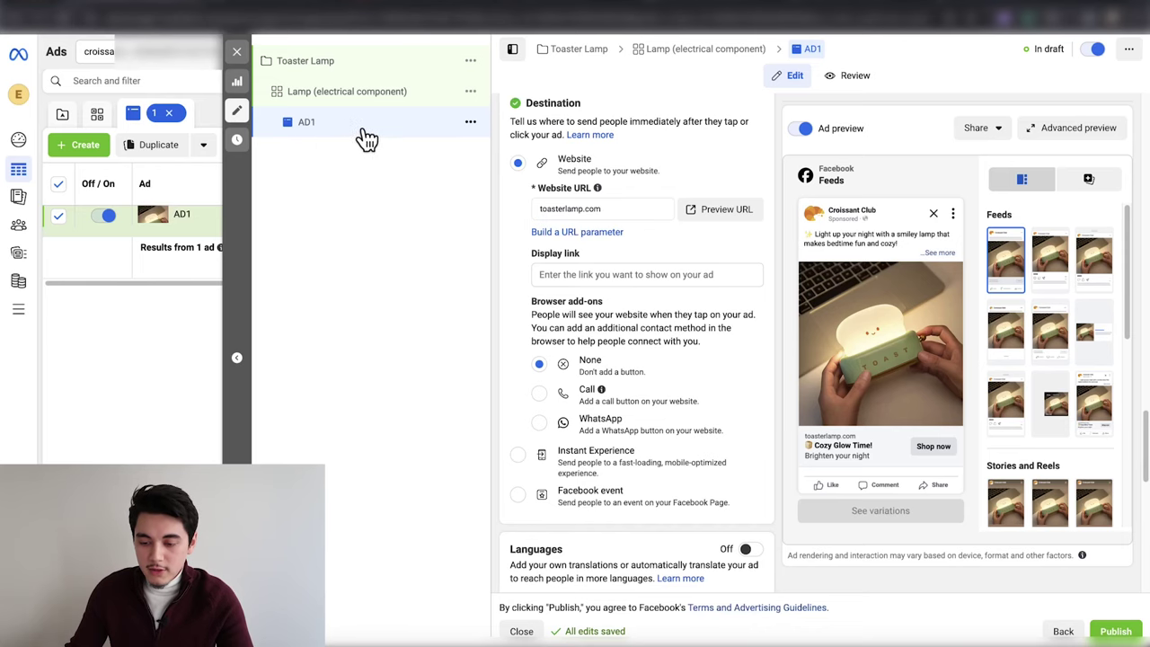
- Quickly duplicate AD1 as AD2 and replace the copy's image with the photo of three toaster lamps
{"action": "left_click", "coordinate": [471, 124]}
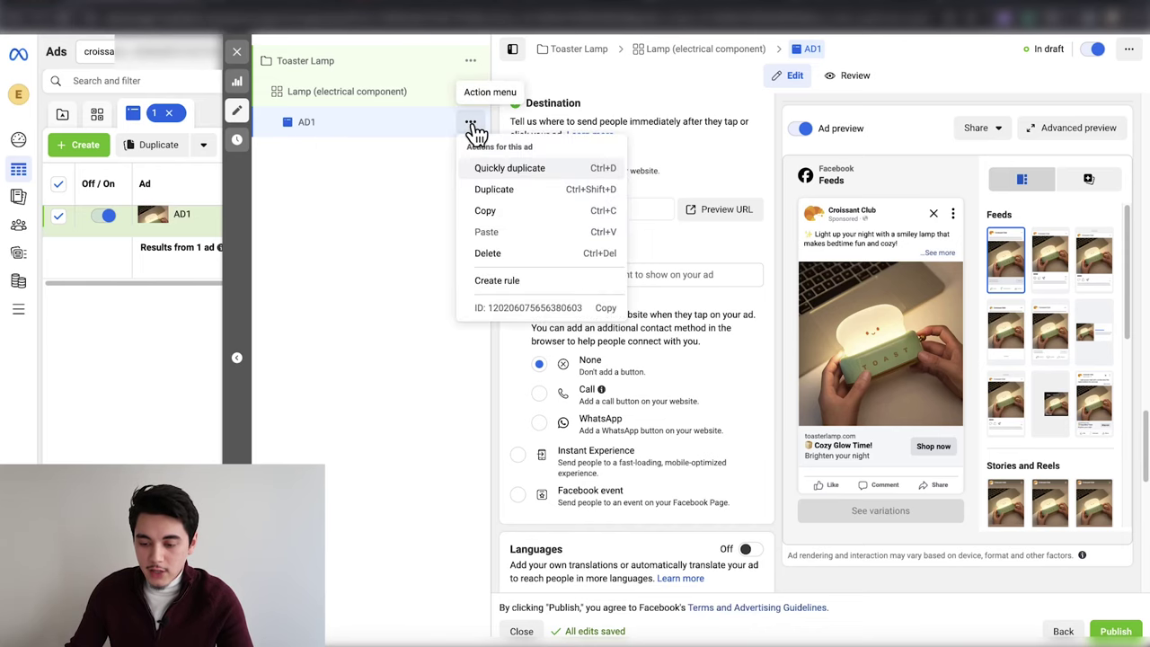
{"action": "left_click", "coordinate": [500, 171]}
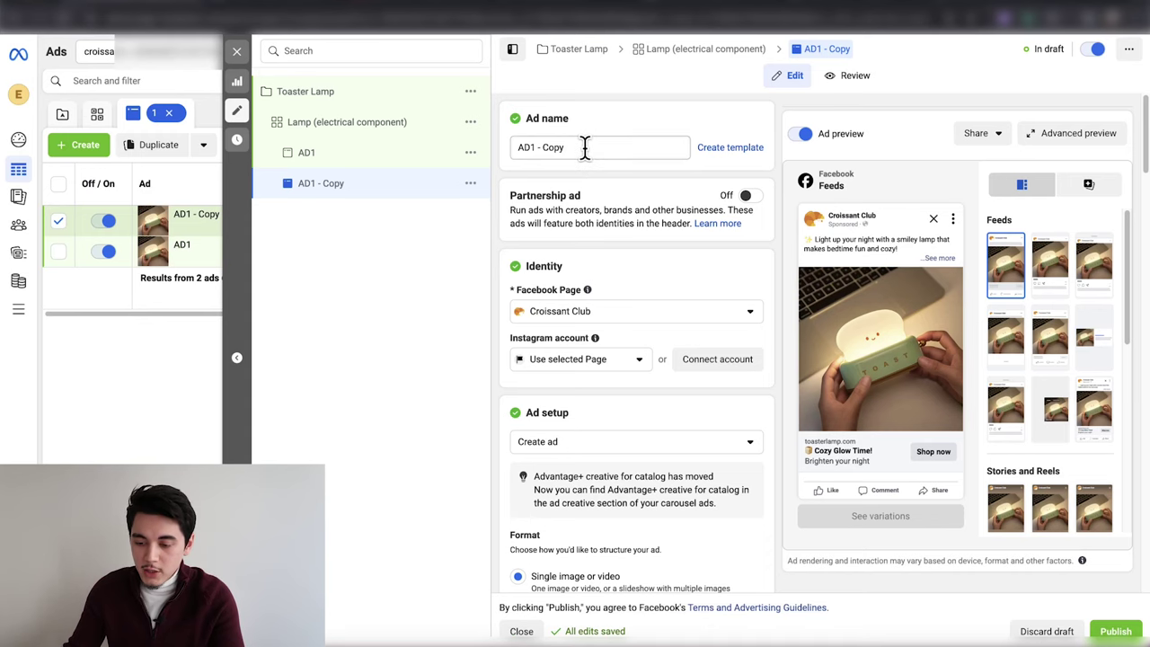
{"action": "scroll", "coordinate": [751, 281], "scroll_direction": "down", "scroll_amount": 7}
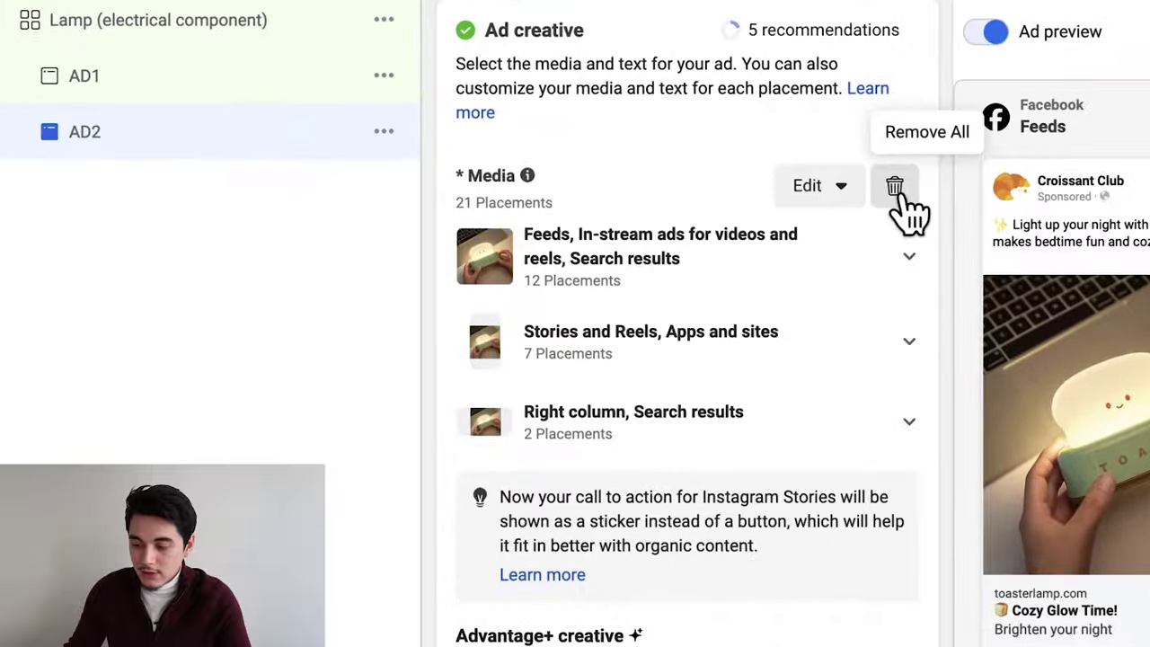
{"action": "left_click", "coordinate": [821, 201]}
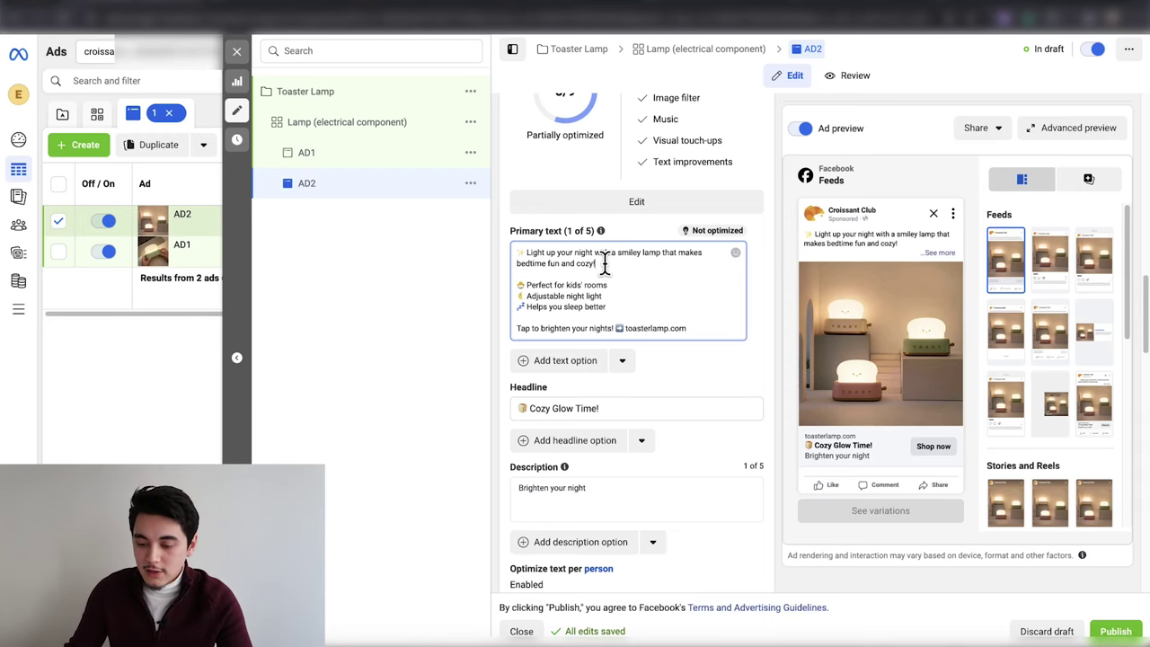
- Select AD2's primary text for replacement and ask ChatGPT to "make me 2 more" versions of the ad copy
{"action": "left_click_drag", "start_coordinate": [600, 259], "coordinate": [531, 249]}
{"action": "left_click", "coordinate": [532, 251]}
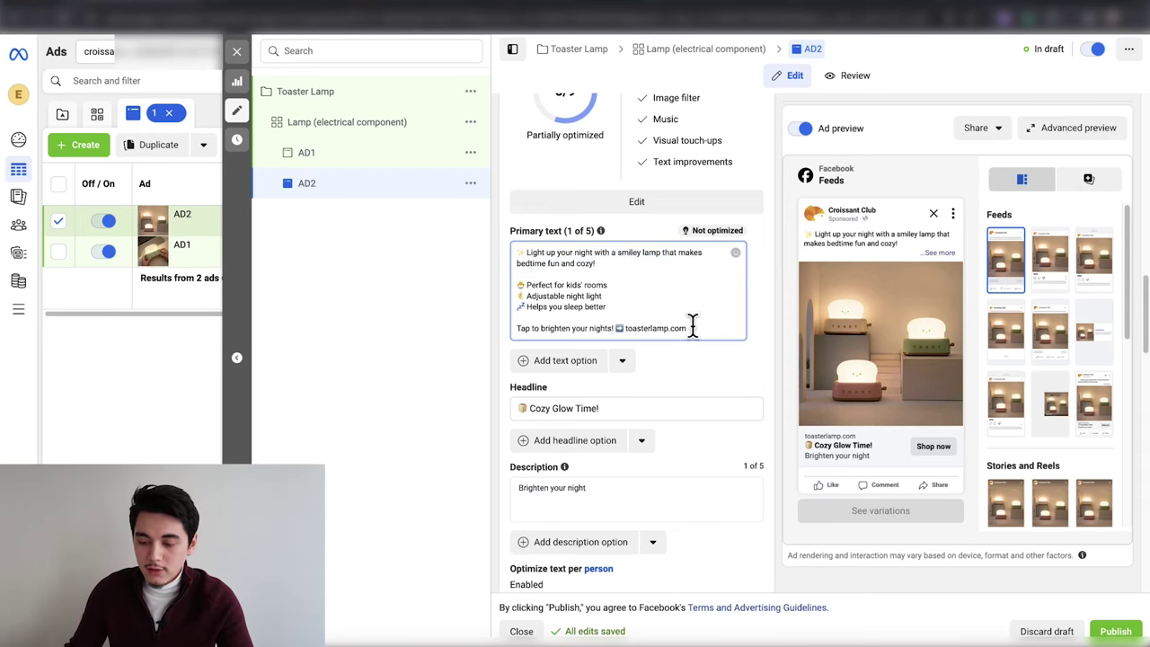
{"action": "left_click_drag", "start_coordinate": [690, 328], "coordinate": [531, 251]}
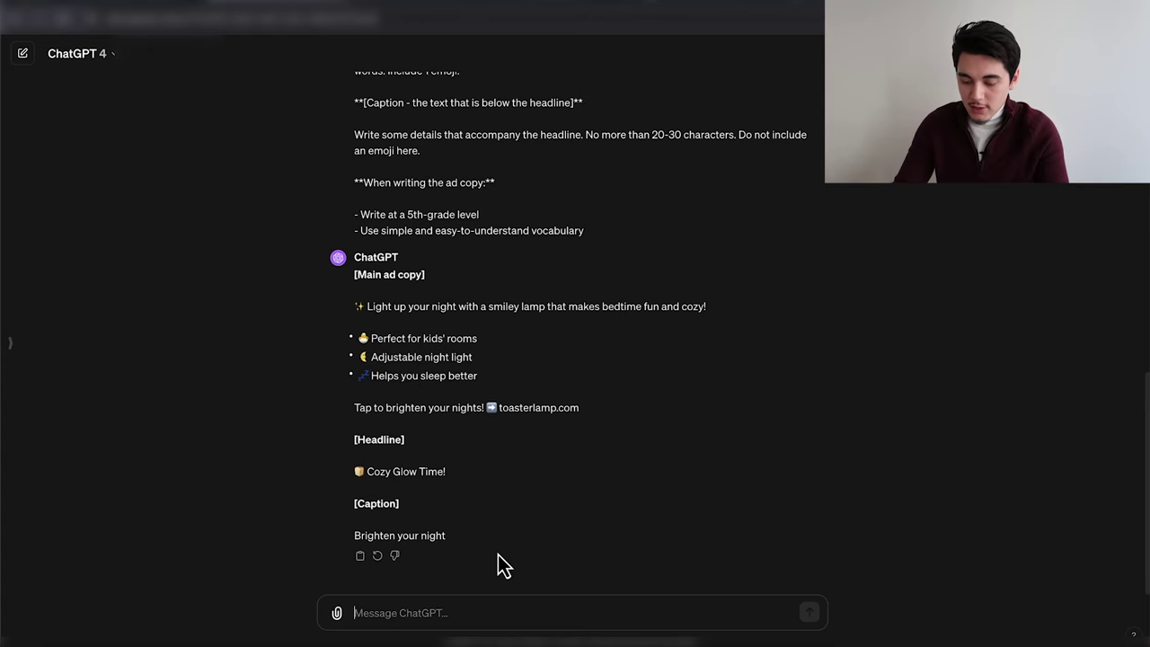
{"action": "type", "text": "make me 2"}
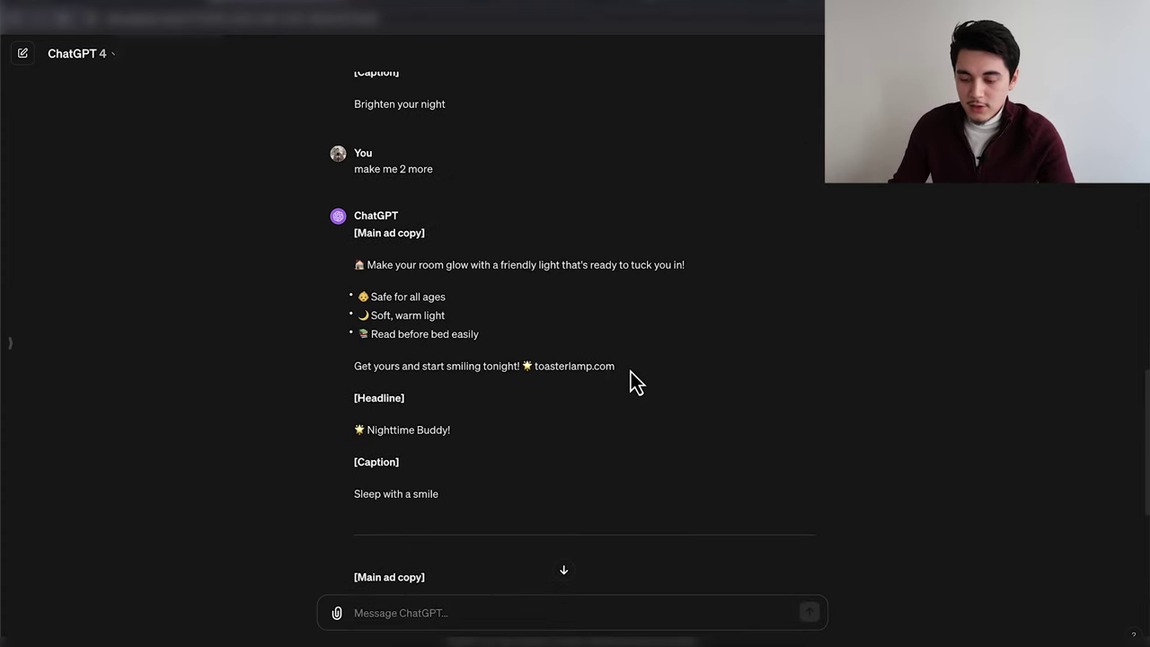
- Replace AD2's primary text with ChatGPT's first new main ad copy, beginning "Make your room glow with a friendly light"
{"action": "left_click_drag", "start_coordinate": [629, 380], "coordinate": [355, 267]}
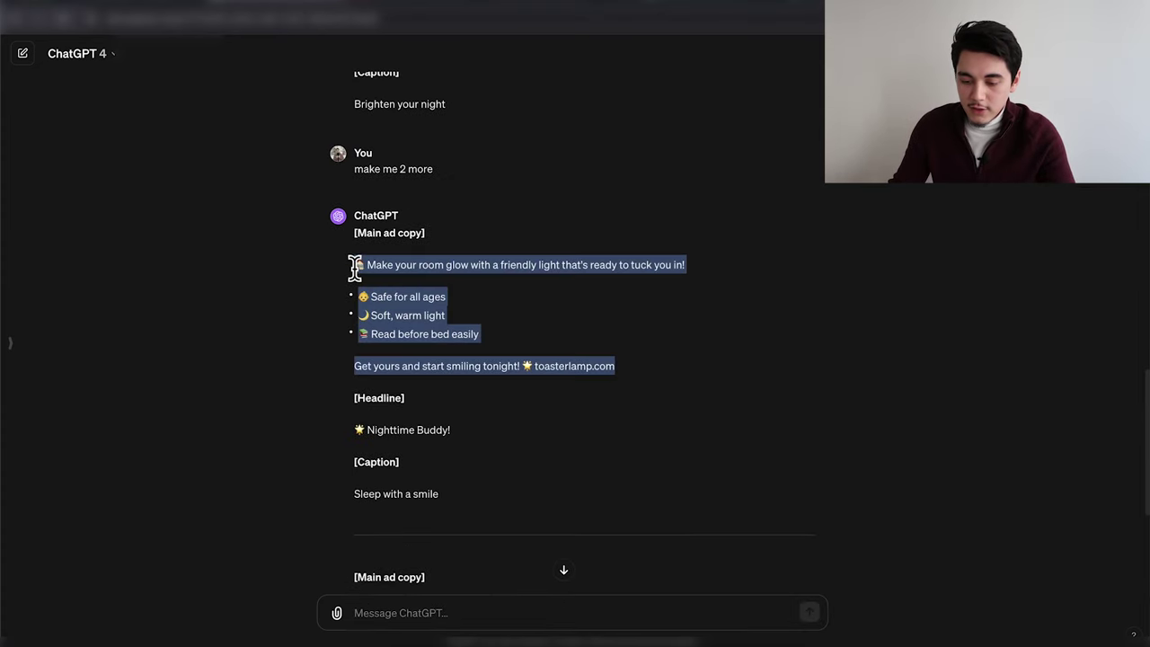
{"action": "key", "text": "ctrl+c"}
{"action": "key", "text": "ctrl+Tab"}
{"action": "left_click", "coordinate": [553, 294]}
{"action": "key", "text": "ctrl+a"}
{"action": "key", "text": "ctrl+v"}
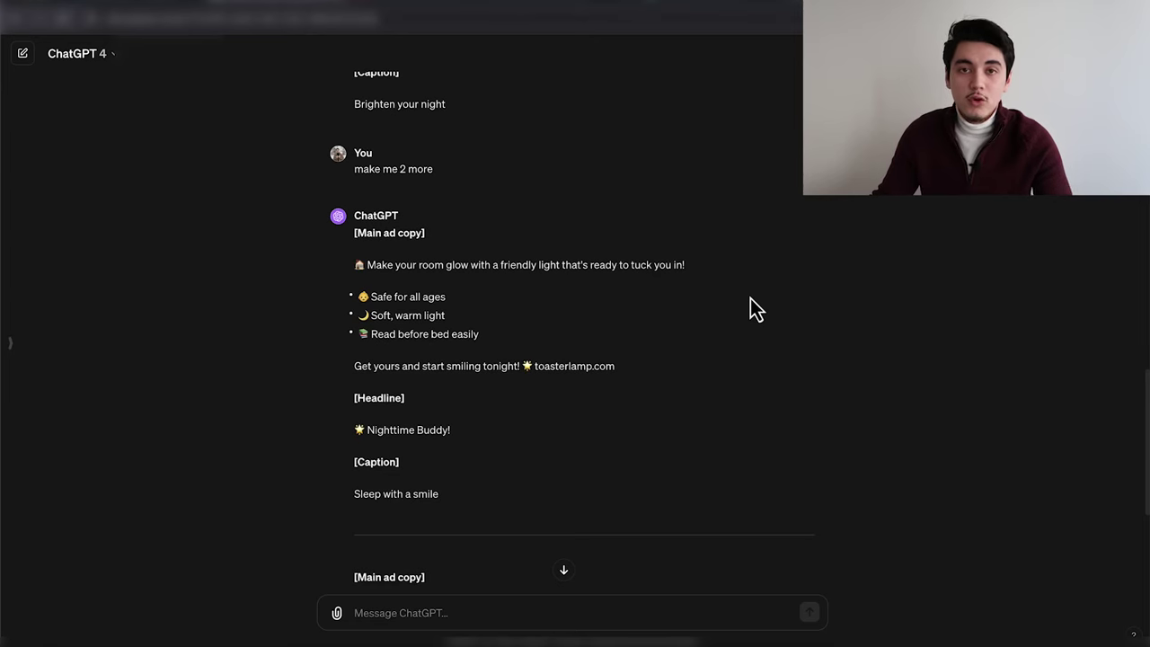
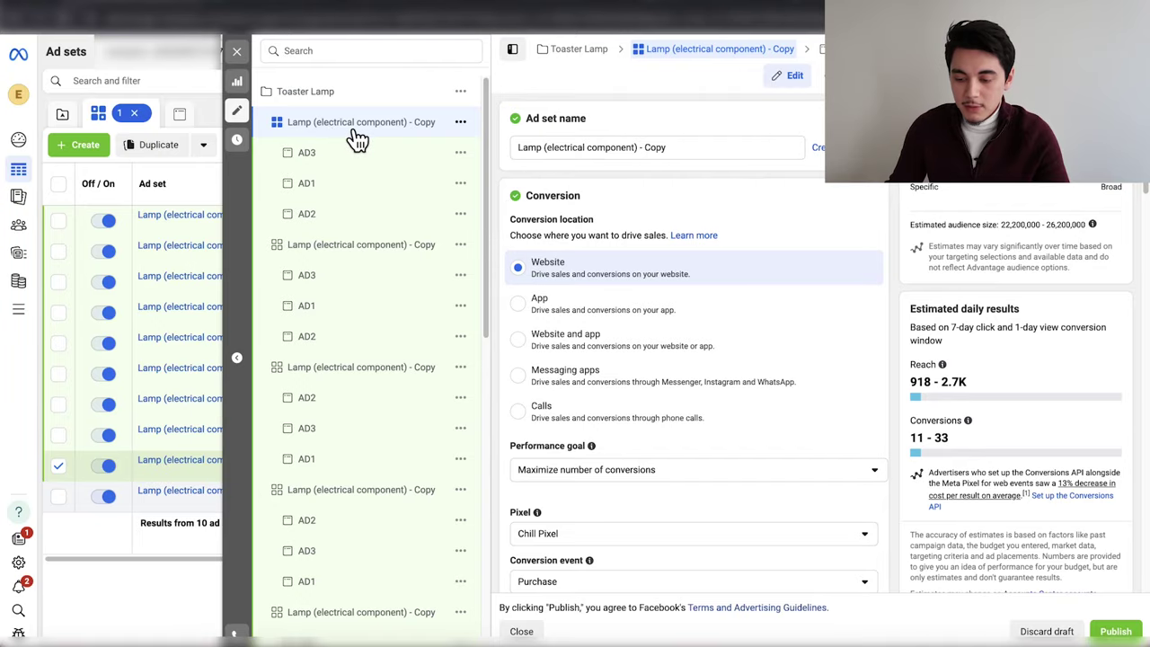
- In the first duplicated ad set, replace the targeted interest Lamp (electrical component) with the suggested Nightlight (home appliance)
{"action": "scroll", "coordinate": [868, 268], "scroll_direction": "down", "scroll_amount": 20}
{"action": "mouse_move", "coordinate": [558, 221]}
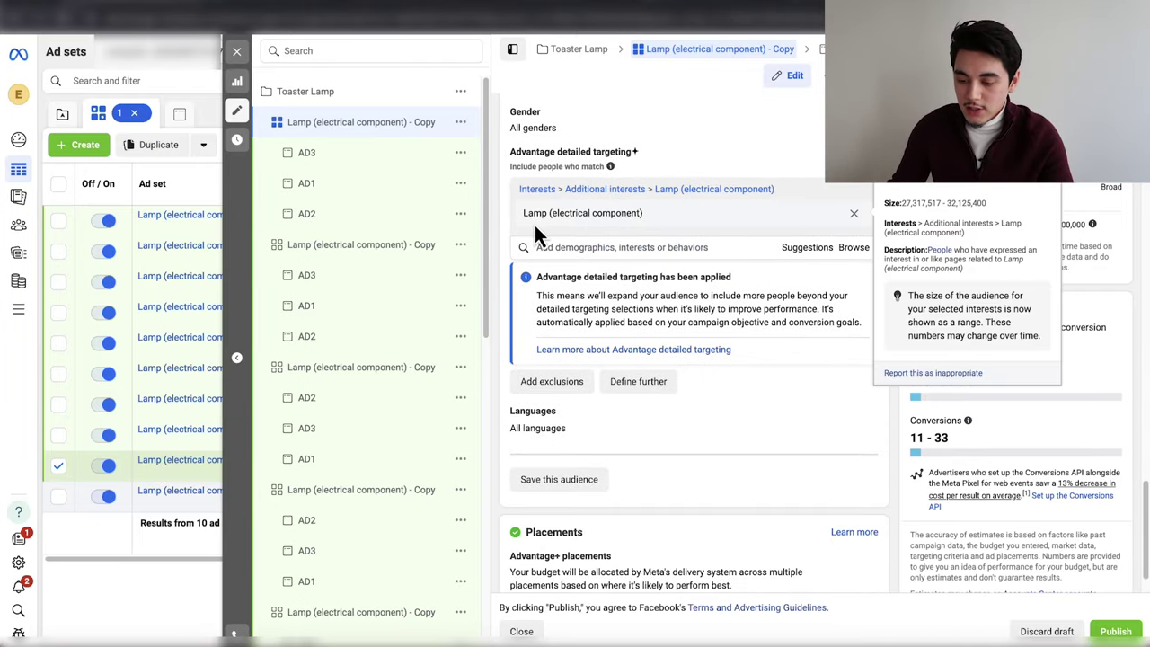
{"action": "left_click", "coordinate": [805, 249]}
{"action": "mouse_move", "coordinate": [602, 281]}
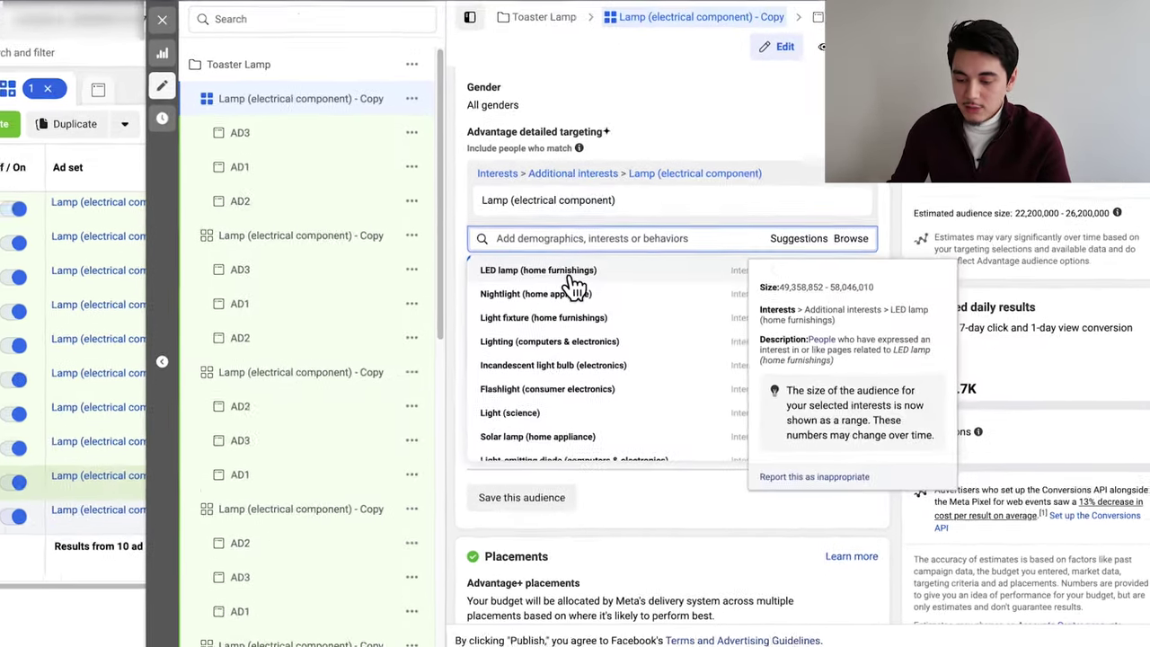
{"action": "mouse_move", "coordinate": [542, 293]}
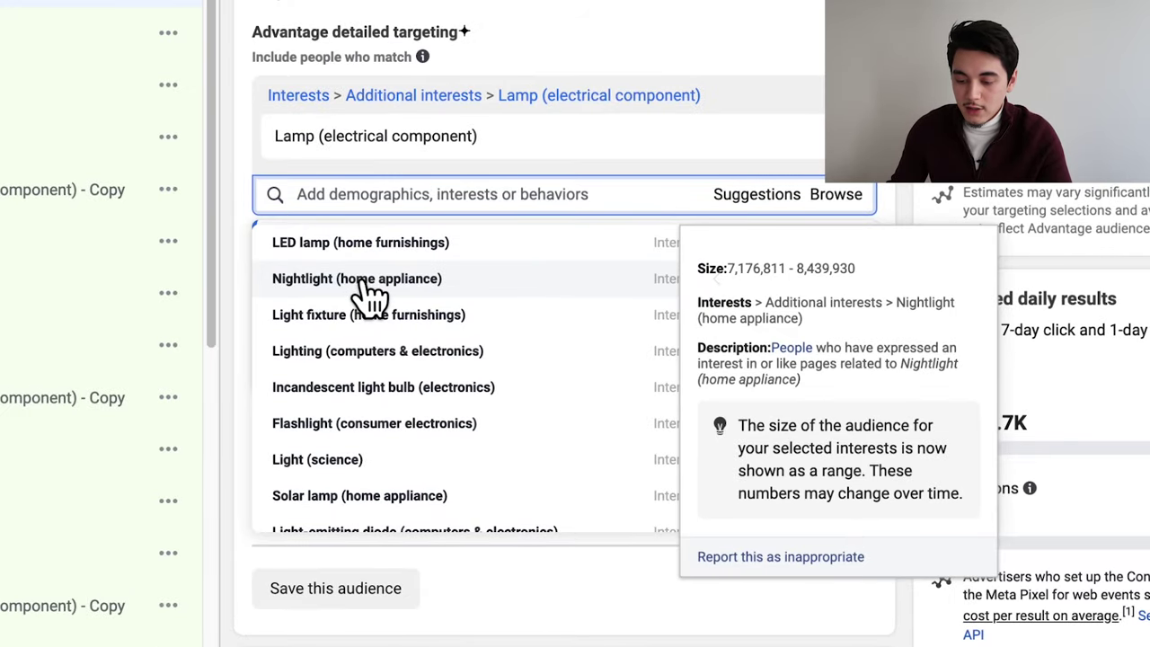
{"action": "left_click", "coordinate": [358, 282]}
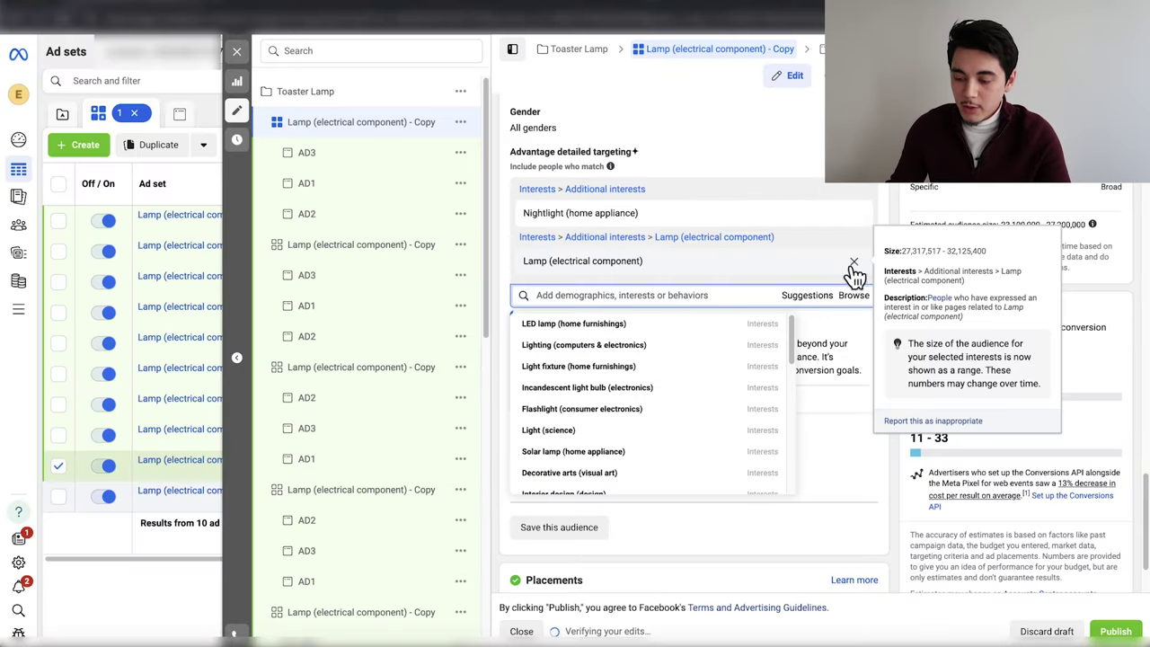
{"action": "left_click", "coordinate": [854, 266]}
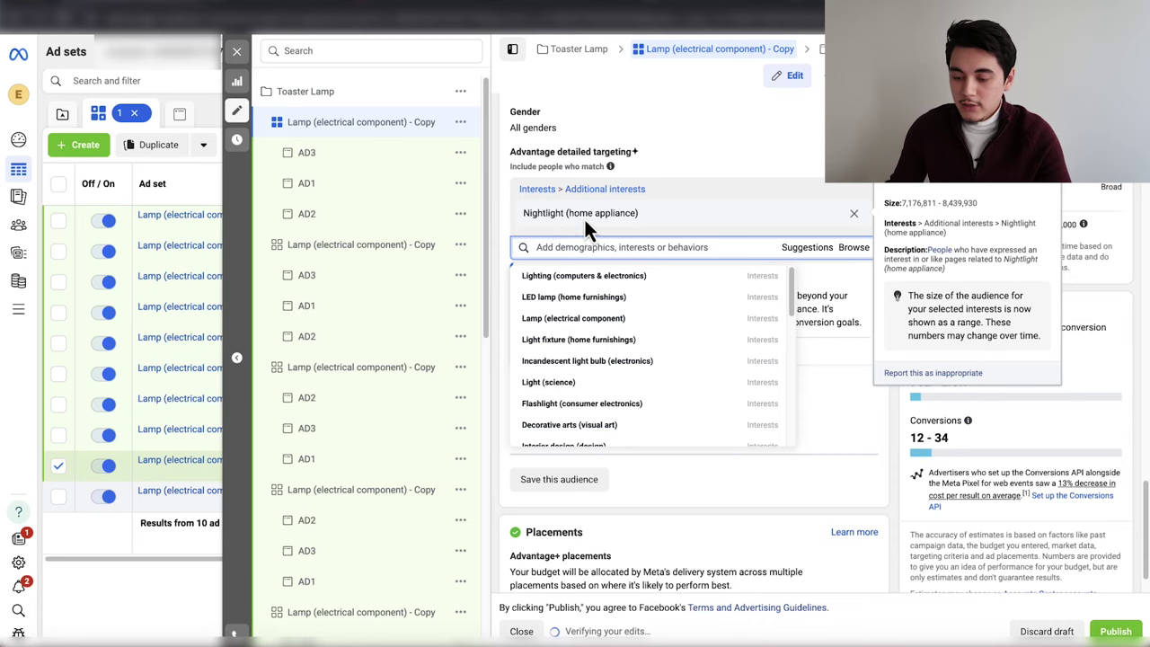
- Copy the new interest's name and rename the ad set Nightlight (home appliance)
{"action": "triple_click", "coordinate": [588, 215]}
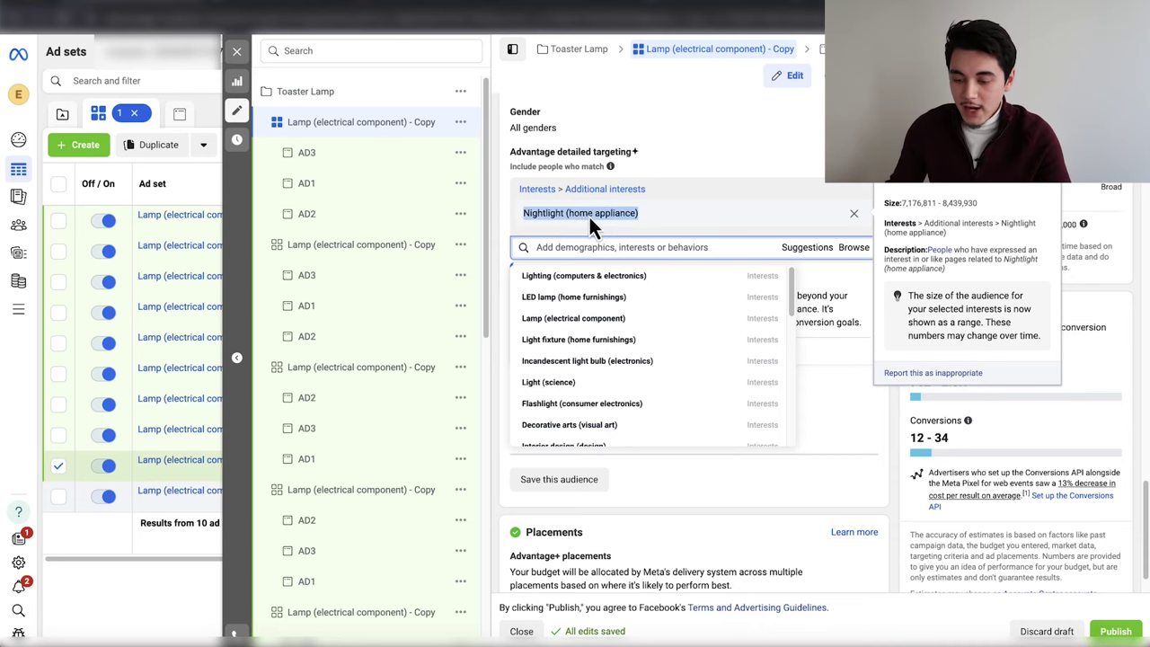
{"action": "scroll", "coordinate": [620, 198], "scroll_direction": "up", "scroll_amount": 10}
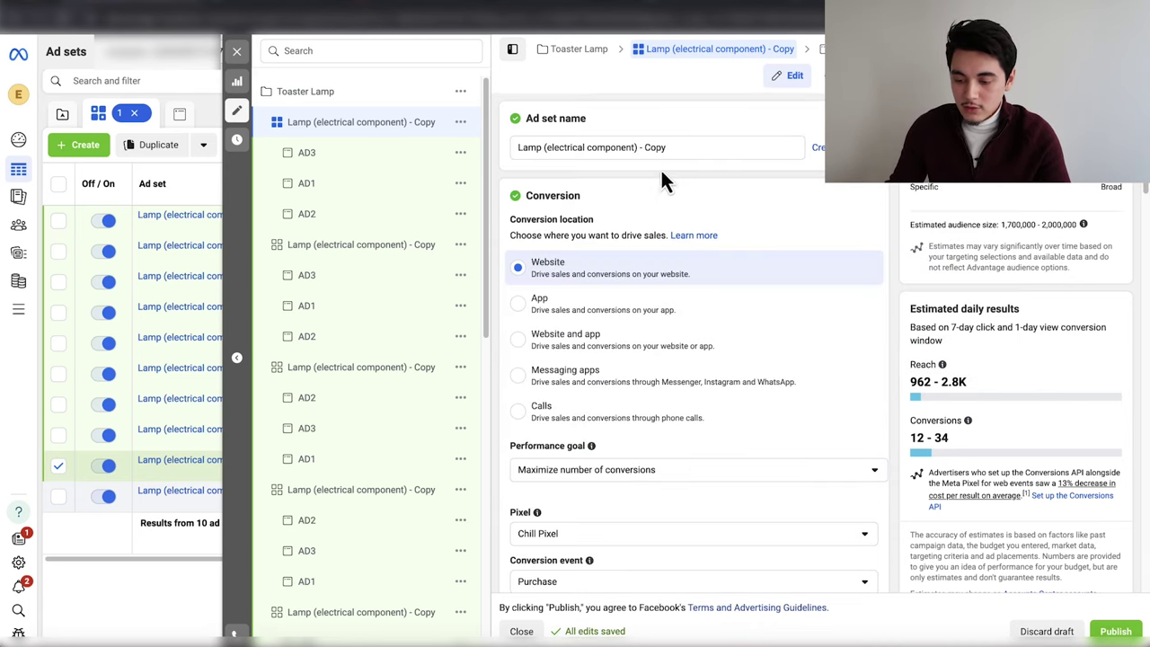
{"action": "left_click", "coordinate": [624, 148]}
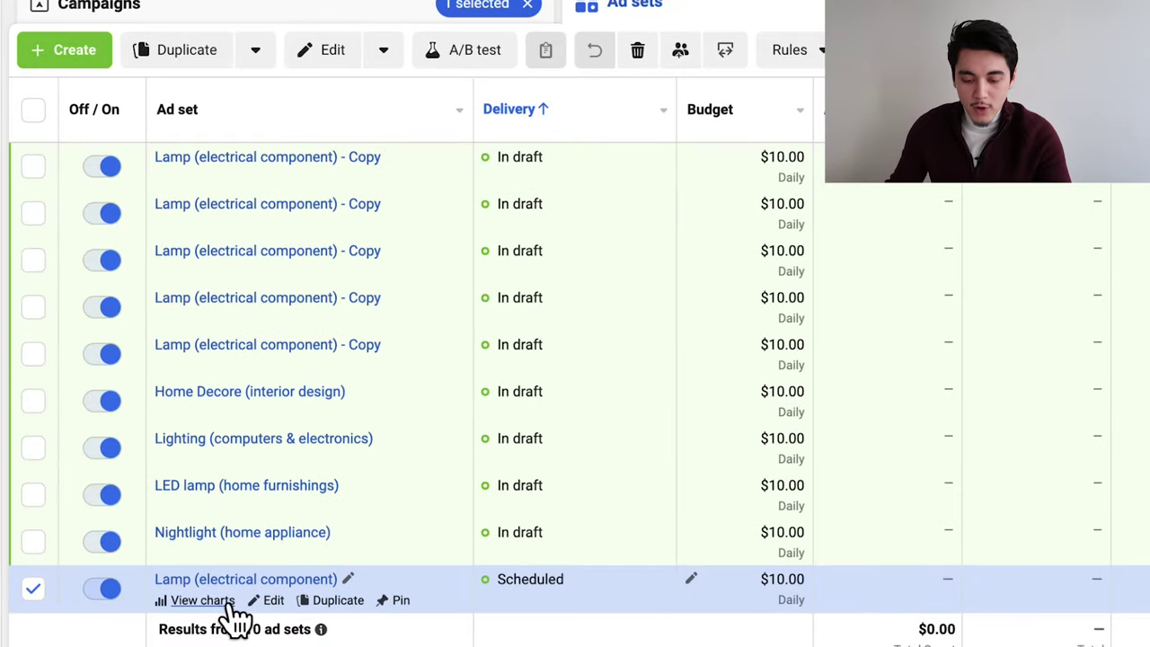
- Go through the Nightlight, LED lamp, Lighting and Home Decore ad sets one by one in the ad set list
{"action": "left_click", "coordinate": [230, 542]}
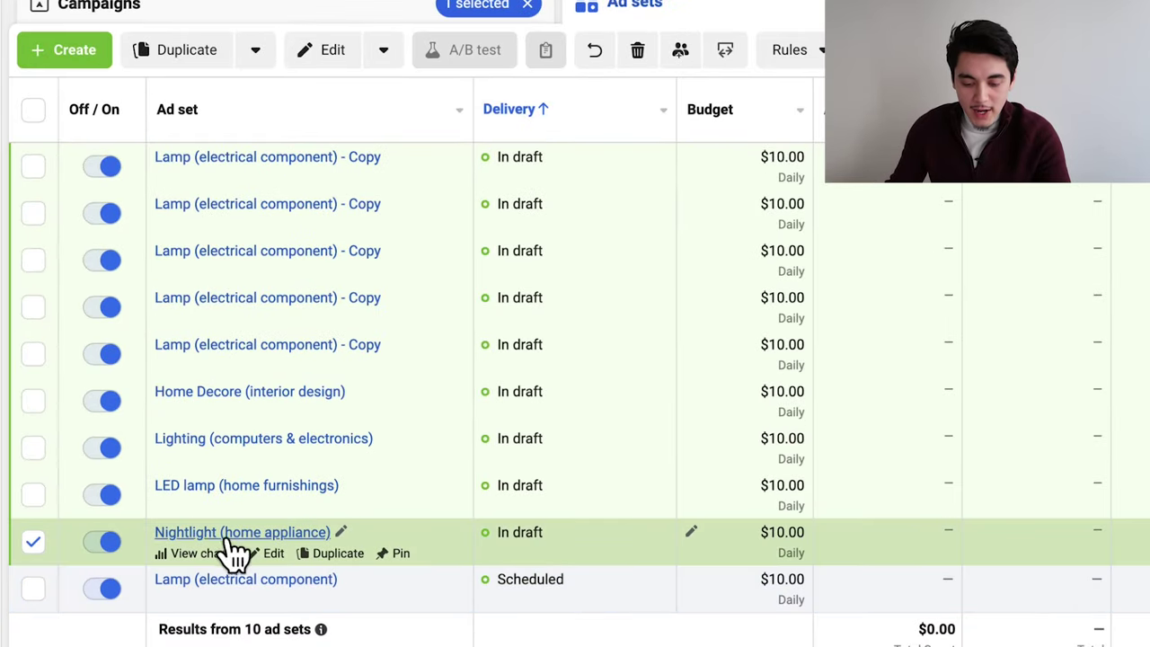
{"action": "left_click", "coordinate": [191, 508]}
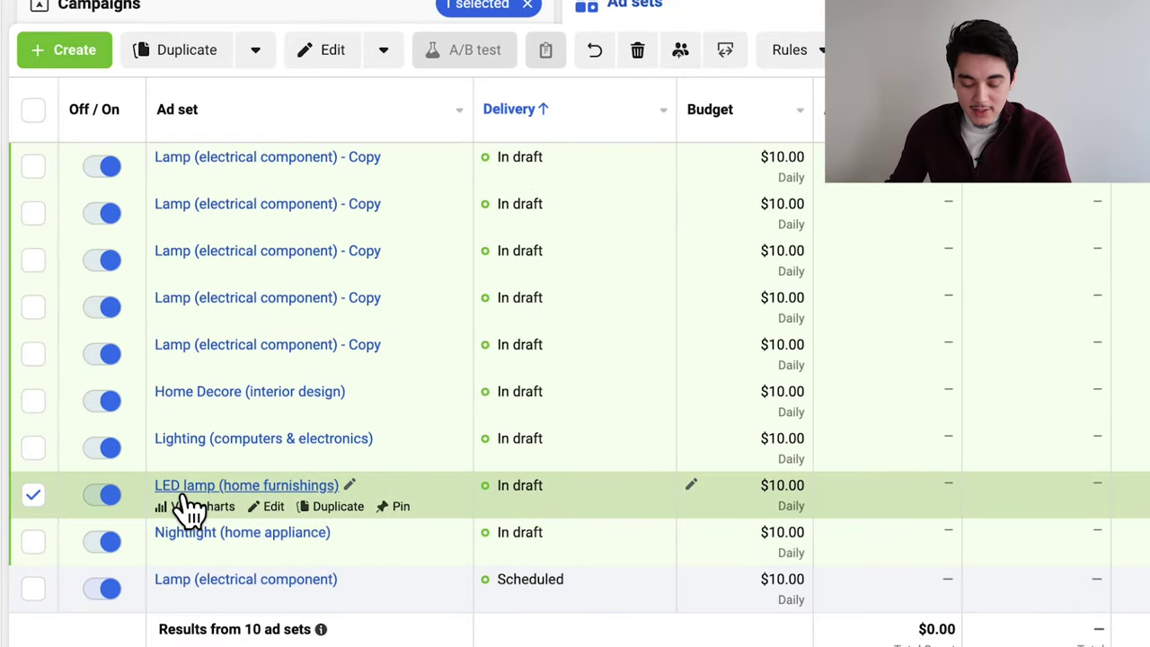
{"action": "left_click", "coordinate": [181, 457]}
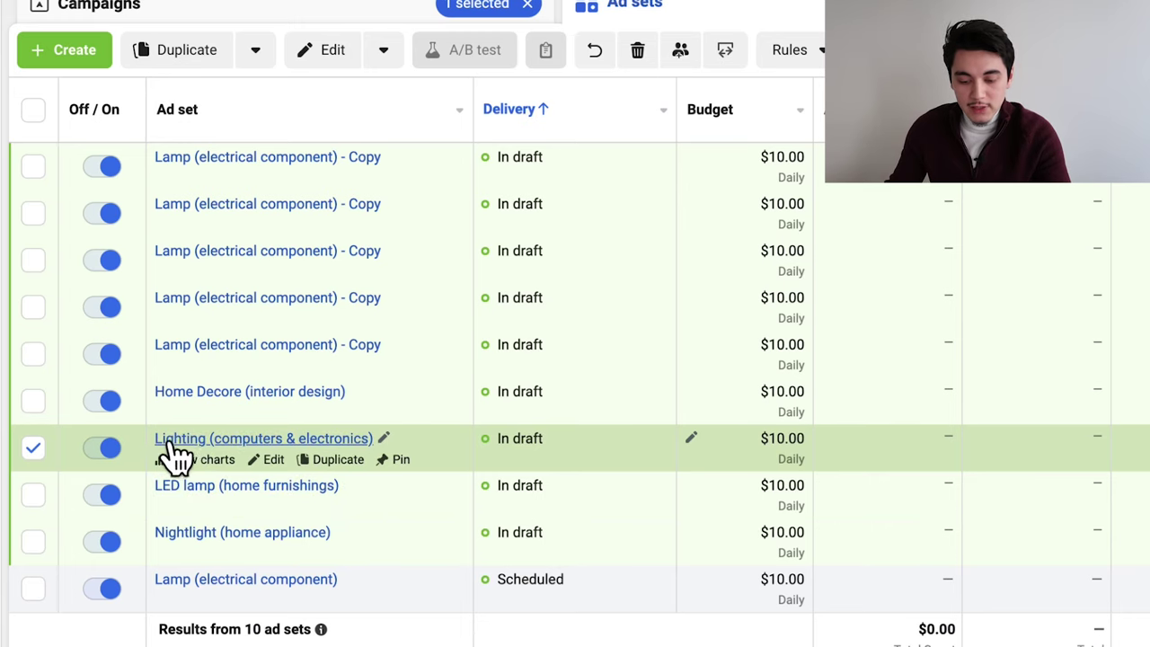
{"action": "left_click", "coordinate": [215, 413]}
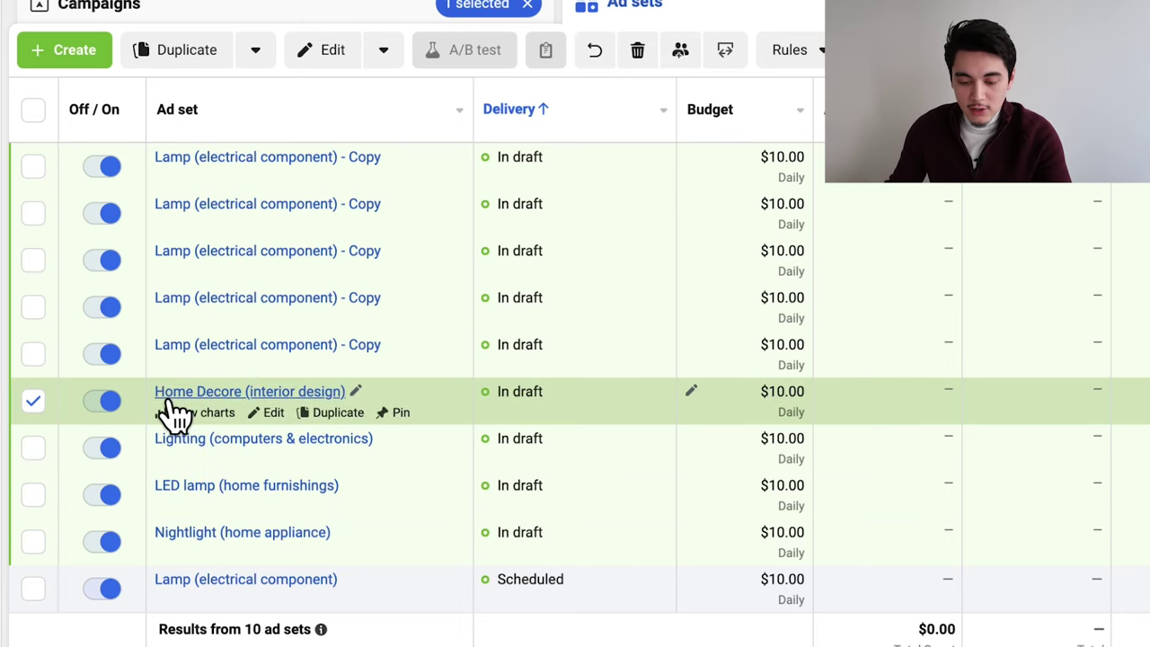
- Remove the Lamp (electrical component) interest from all five remaining "Lamp (electrical component) - Copy" ad sets at once
{"action": "left_click", "coordinate": [270, 360]}
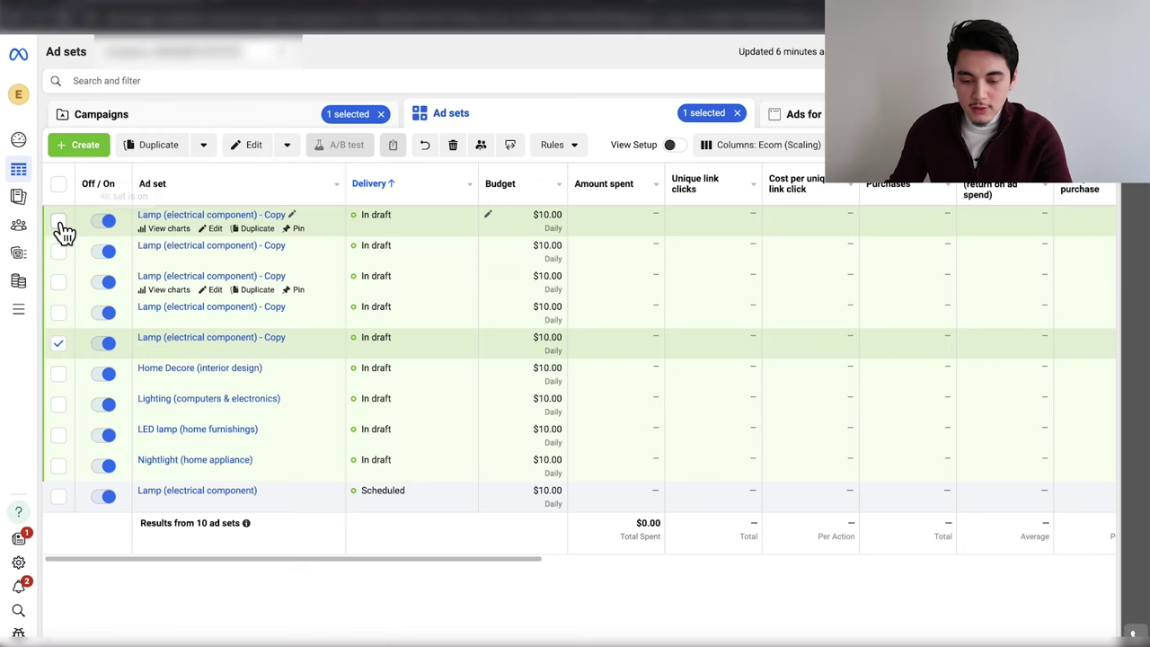
{"action": "left_click", "coordinate": [59, 220]}
{"action": "left_click", "coordinate": [58, 251]}
{"action": "left_click", "coordinate": [58, 281]}
{"action": "left_click", "coordinate": [58, 313]}
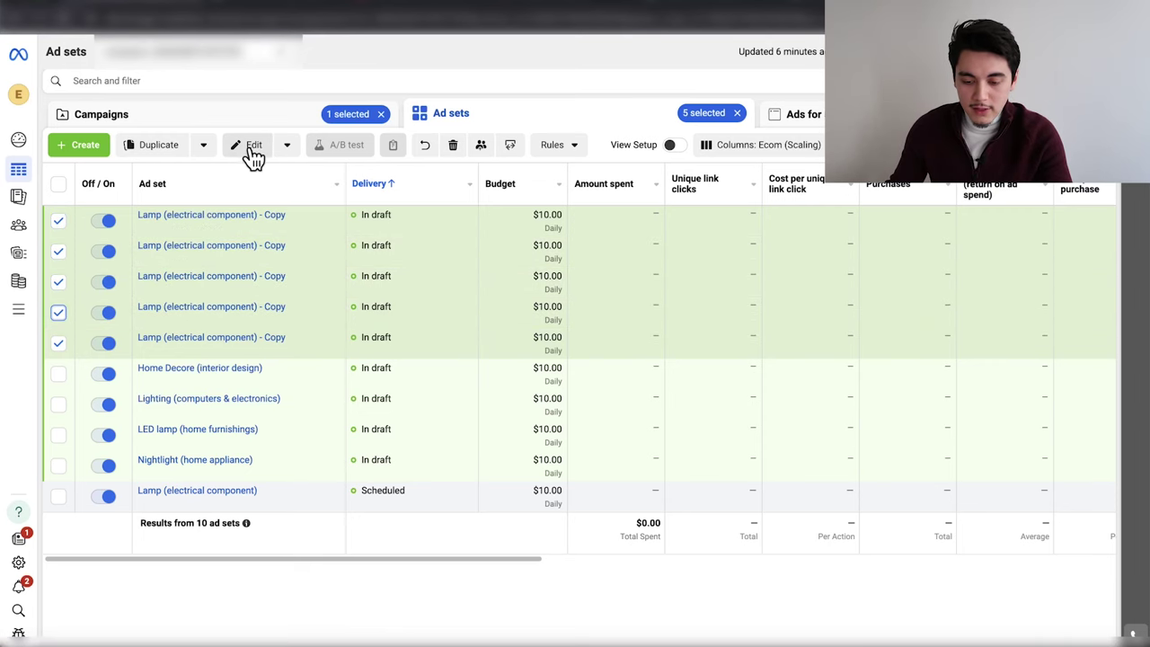
{"action": "left_click", "coordinate": [253, 148]}
{"action": "scroll", "coordinate": [891, 259], "scroll_direction": "down", "scroll_amount": 15}
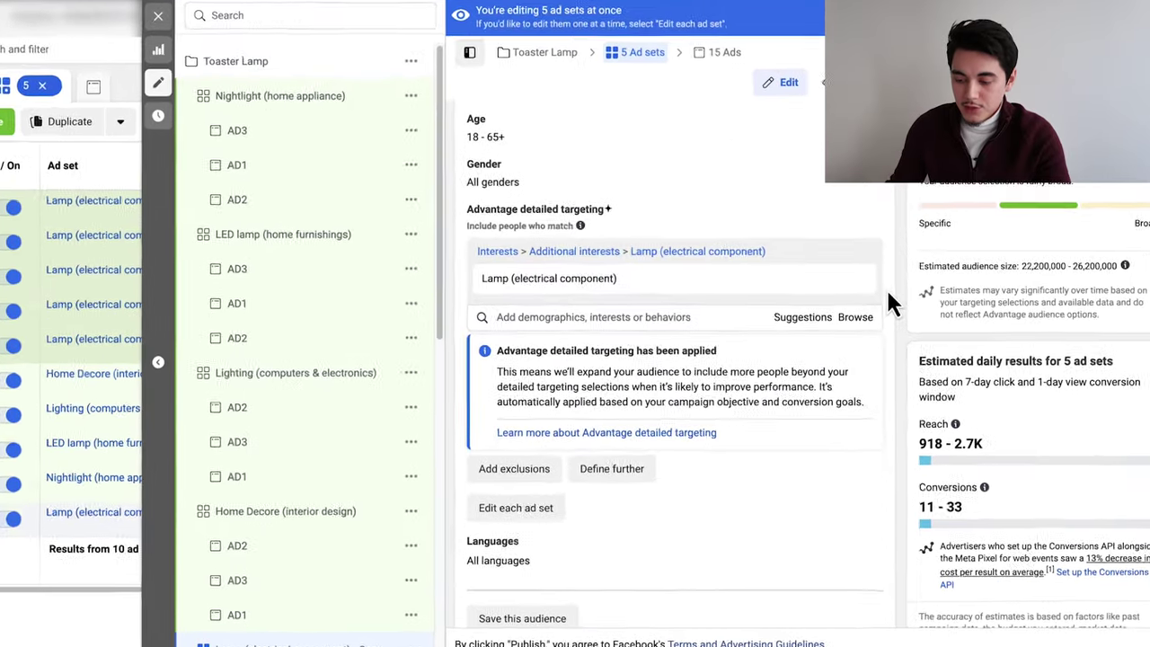
{"action": "mouse_move", "coordinate": [857, 279]}
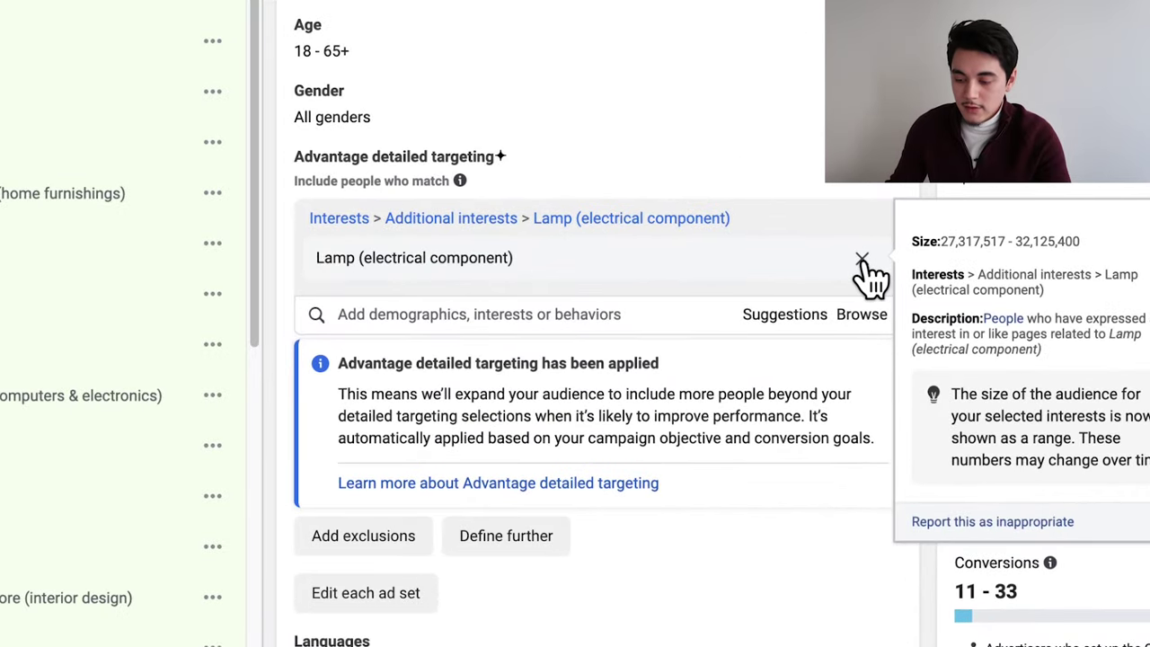
{"action": "left_click", "coordinate": [862, 261]}
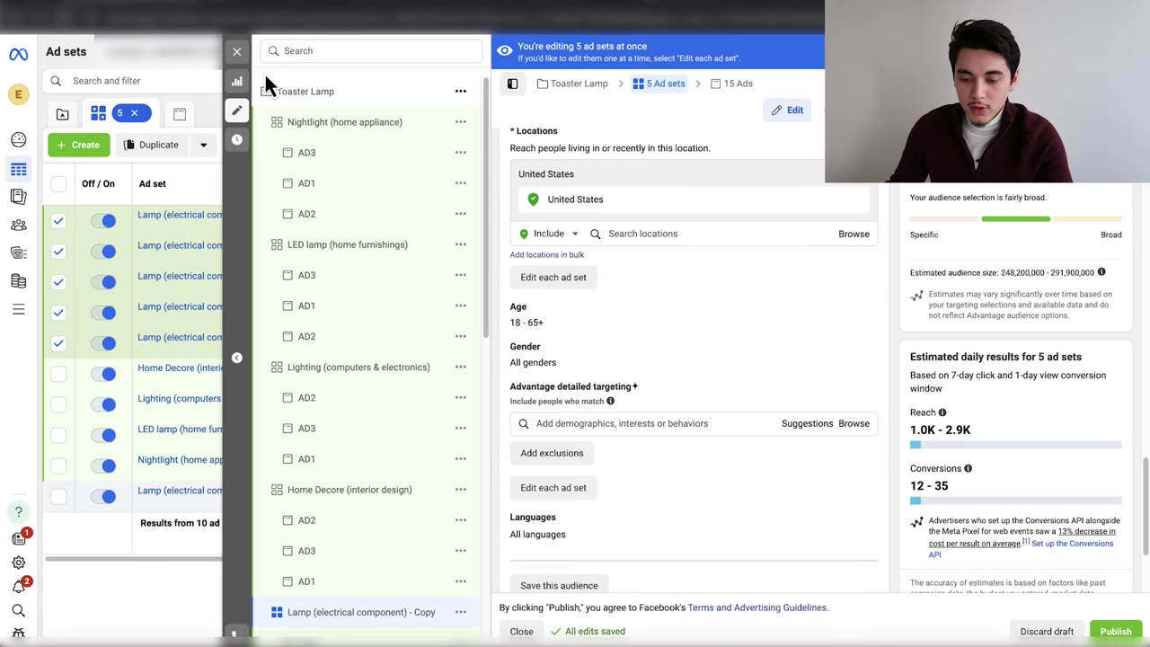
{"action": "left_click", "coordinate": [237, 52]}
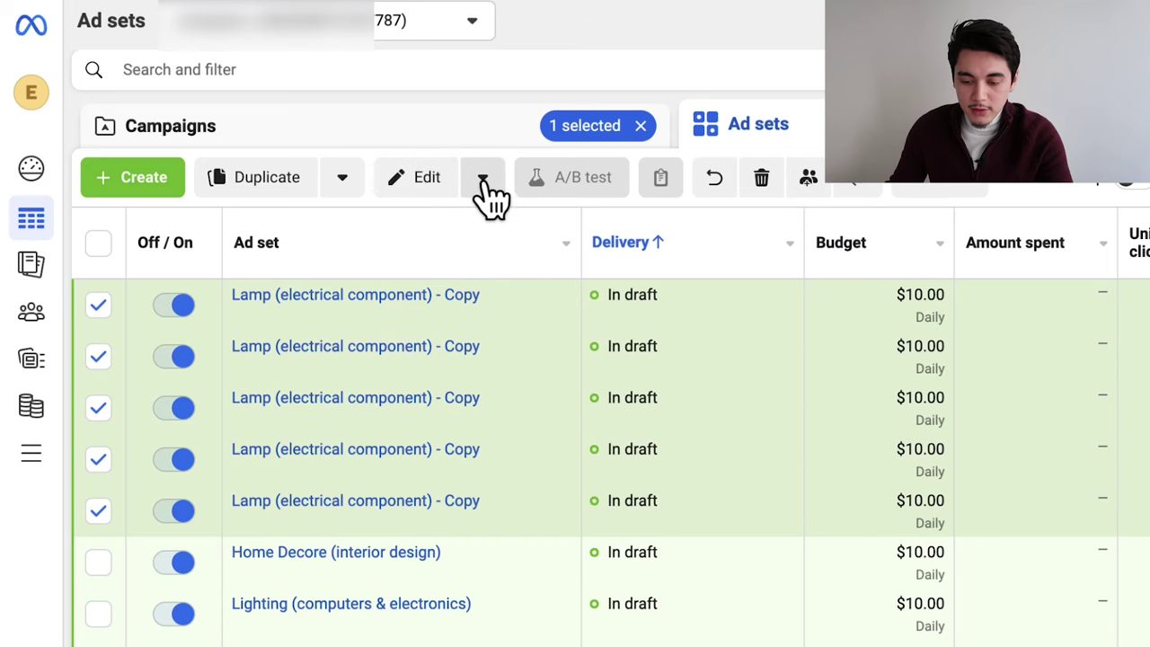
- Bulk rename the five selected copied ad sets Broad - 1
{"action": "left_click", "coordinate": [484, 180]}
{"action": "left_click", "coordinate": [354, 364]}
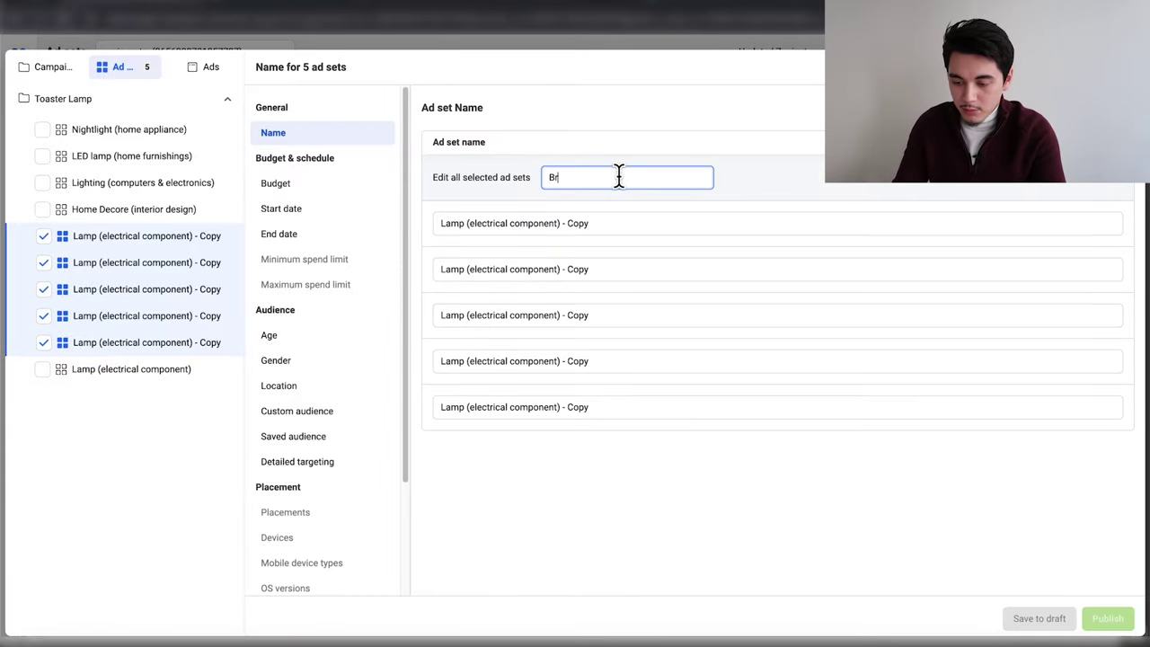
{"action": "key", "text": "Return"}
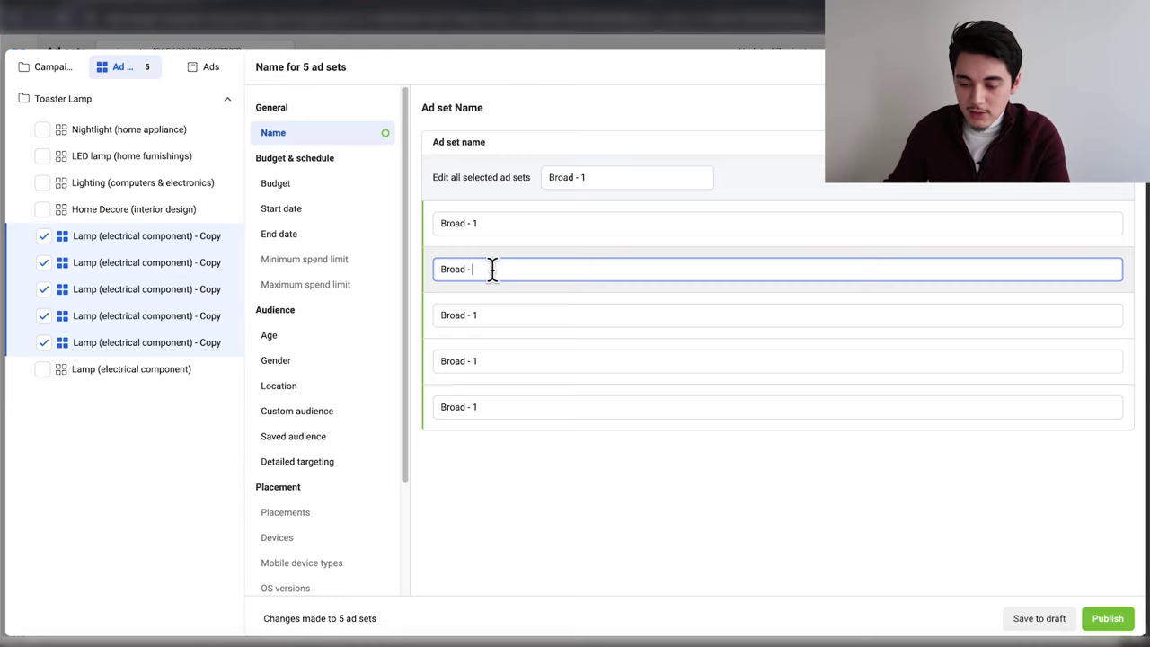
- Rename the second to fifth selected ad sets Broad - 2, Broad - 3, Broad - 4 and Broad - 5, and publish the changes
{"action": "type", "text": "2"}
{"action": "left_click", "coordinate": [487, 311]}
{"action": "key", "text": "BackSpace"}
{"action": "type", "text": "3"}
{"action": "left_click", "coordinate": [489, 360]}
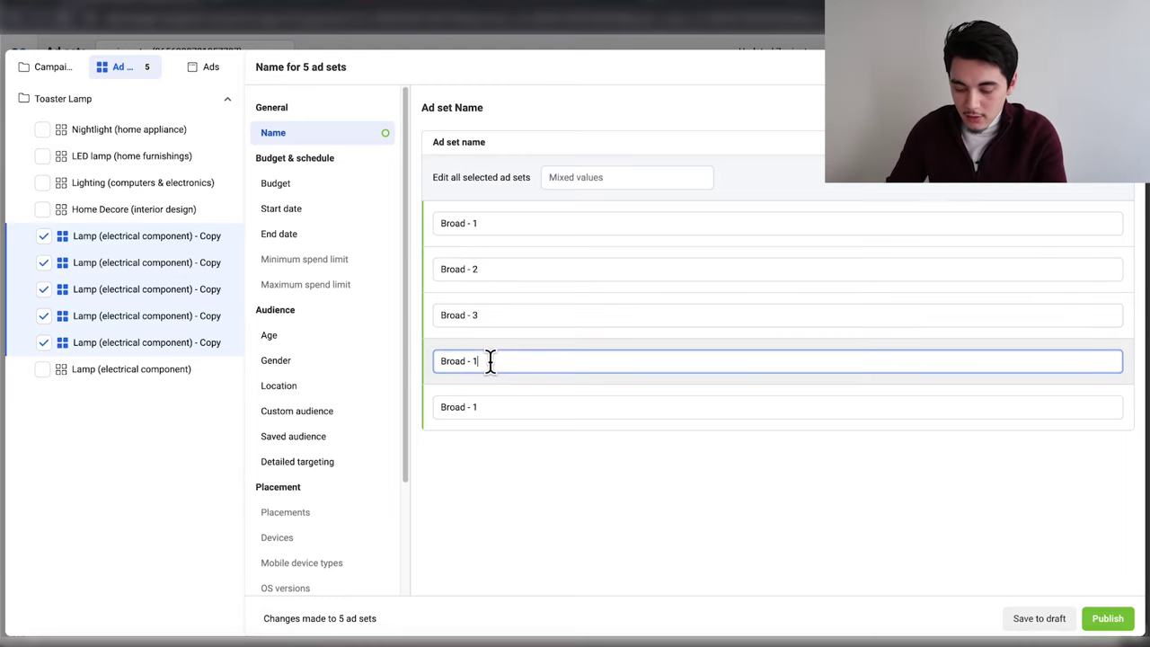
{"action": "key", "text": "BackSpace"}
{"action": "type", "text": "4"}
{"action": "left_click", "coordinate": [487, 406]}
{"action": "key", "text": "BackSpace"}
{"action": "type", "text": "5"}
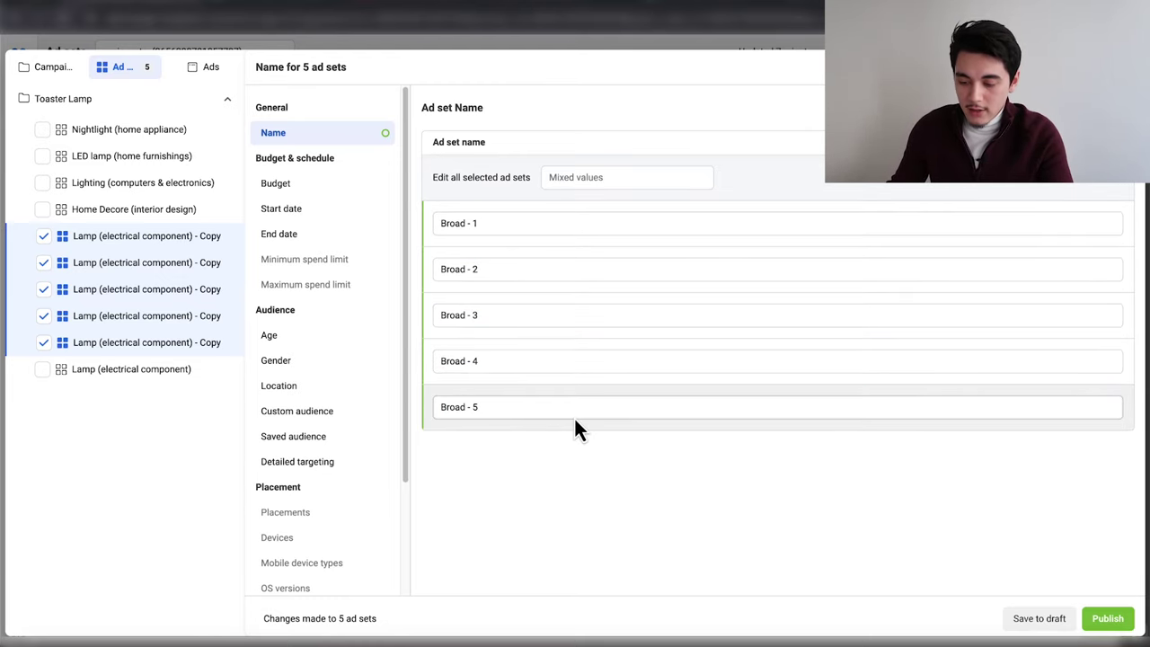
{"action": "left_click", "coordinate": [1112, 626]}
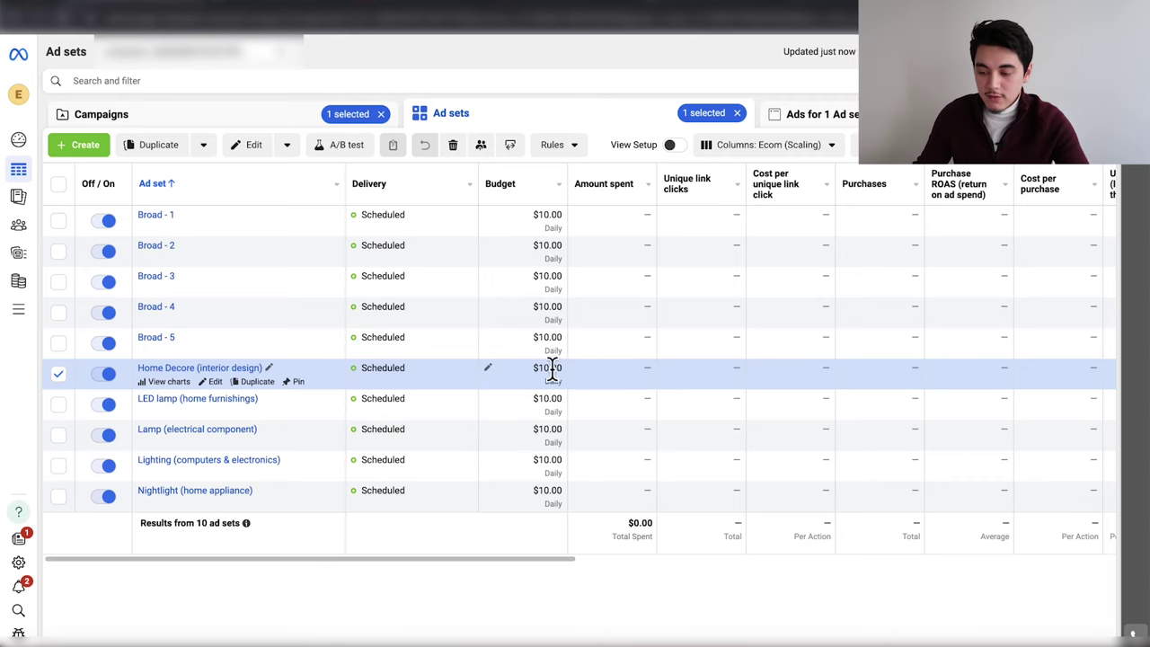
- View the ads of the Home Decore (interior design) ad set, and go over the trophy-marked Lamp and Lighting ad sets
{"action": "left_click", "coordinate": [808, 117]}
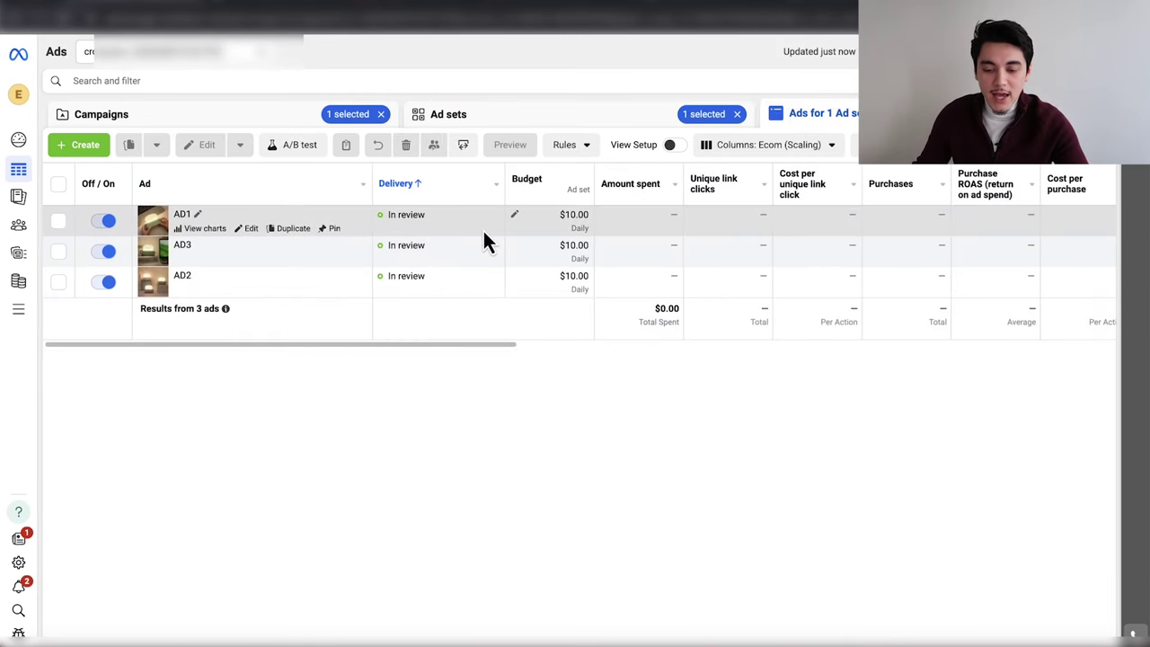
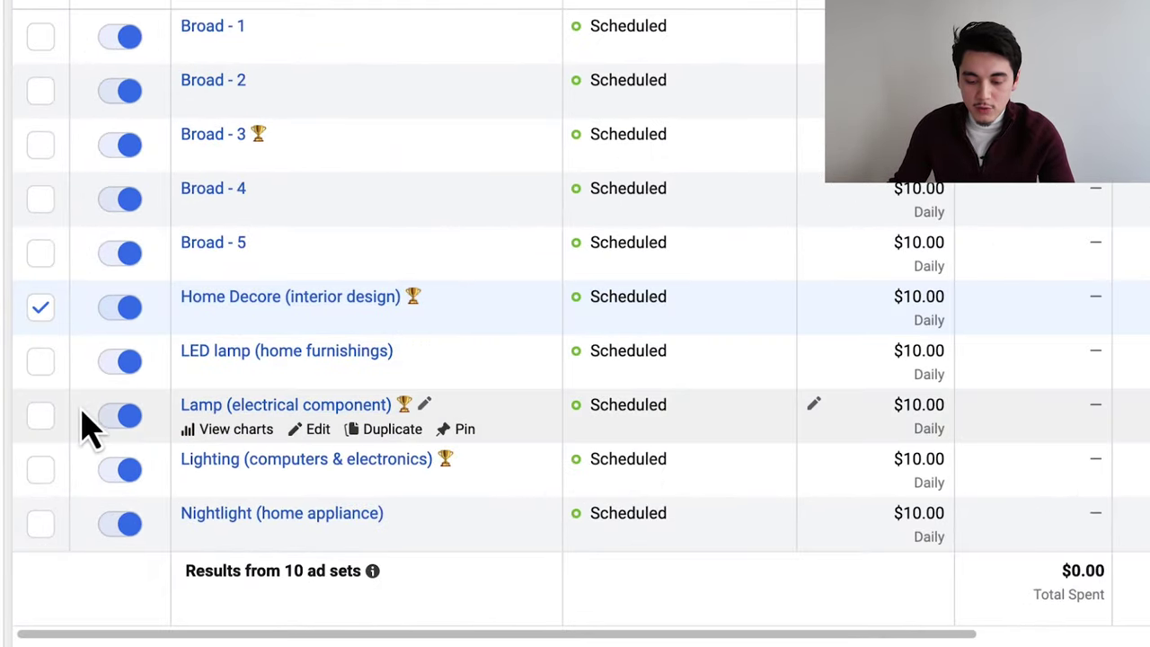
{"action": "left_click", "coordinate": [40, 415]}
{"action": "left_click", "coordinate": [41, 469]}
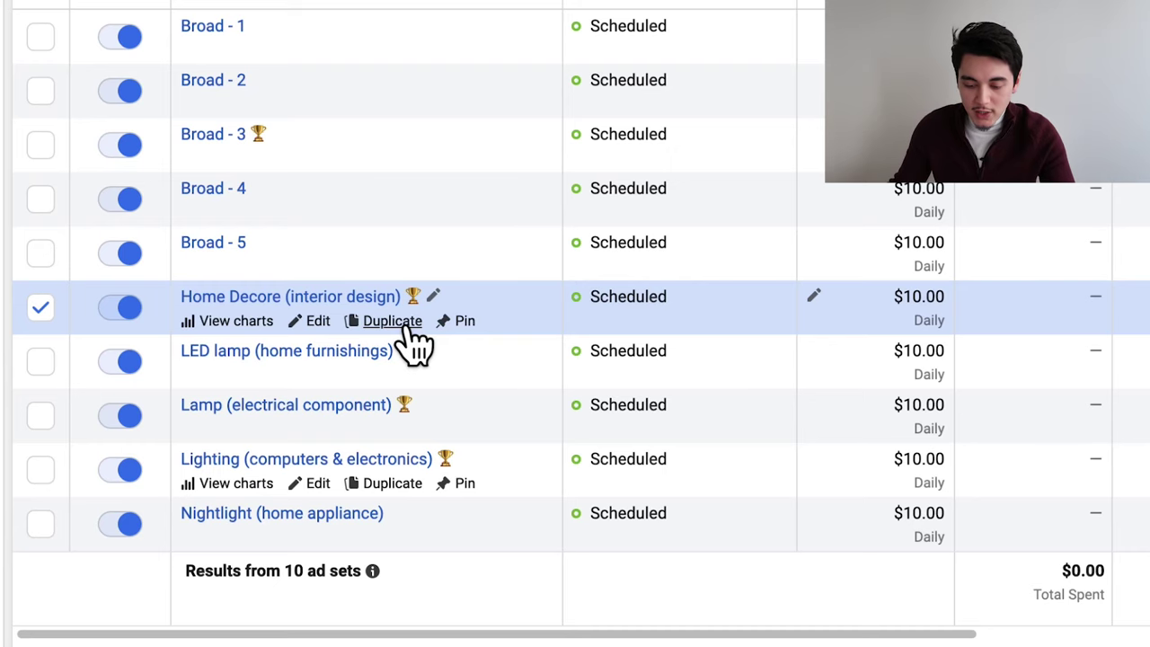
- Duplicate the Home Decore (interior design) ad set once in the original campaign, keeping existing reactions, and name the copy Winning Stack
{"action": "left_click", "coordinate": [405, 324]}
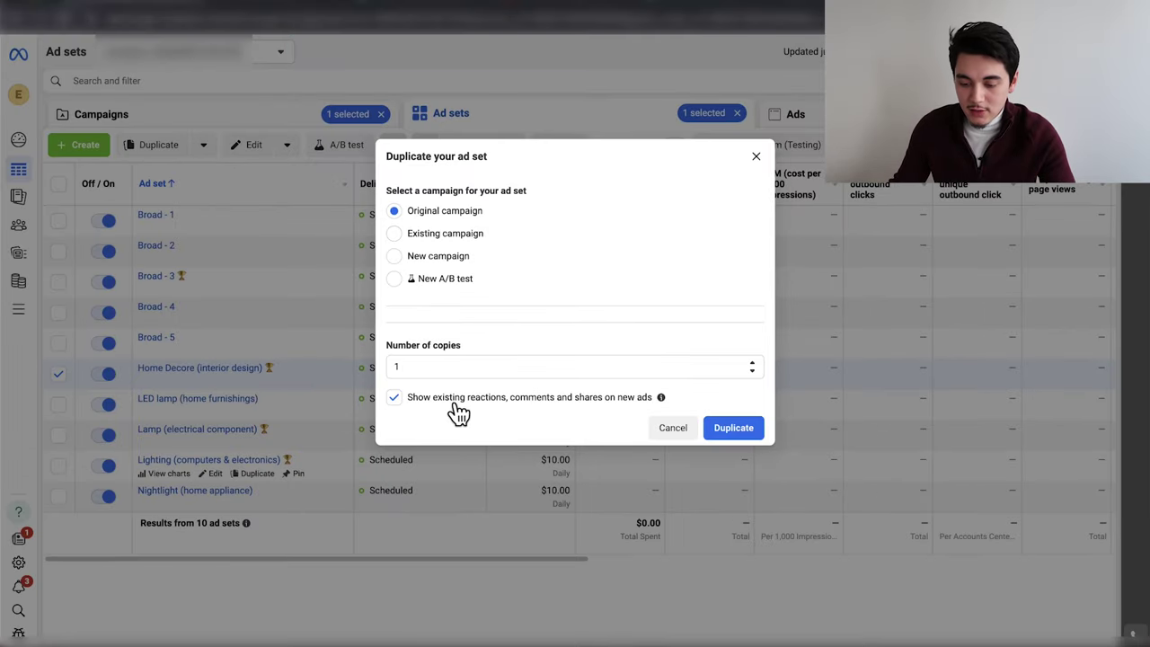
{"action": "mouse_move", "coordinate": [660, 397]}
{"action": "left_click", "coordinate": [733, 432]}
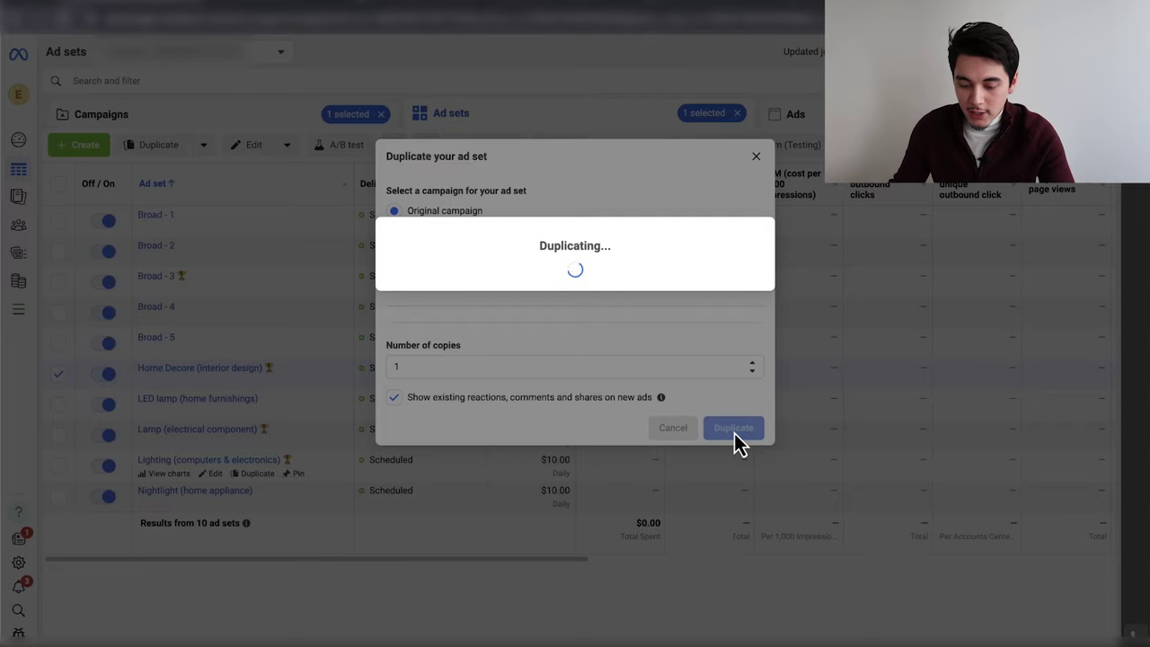
{"action": "triple_click", "coordinate": [688, 147]}
{"action": "type", "text": "Winning "}
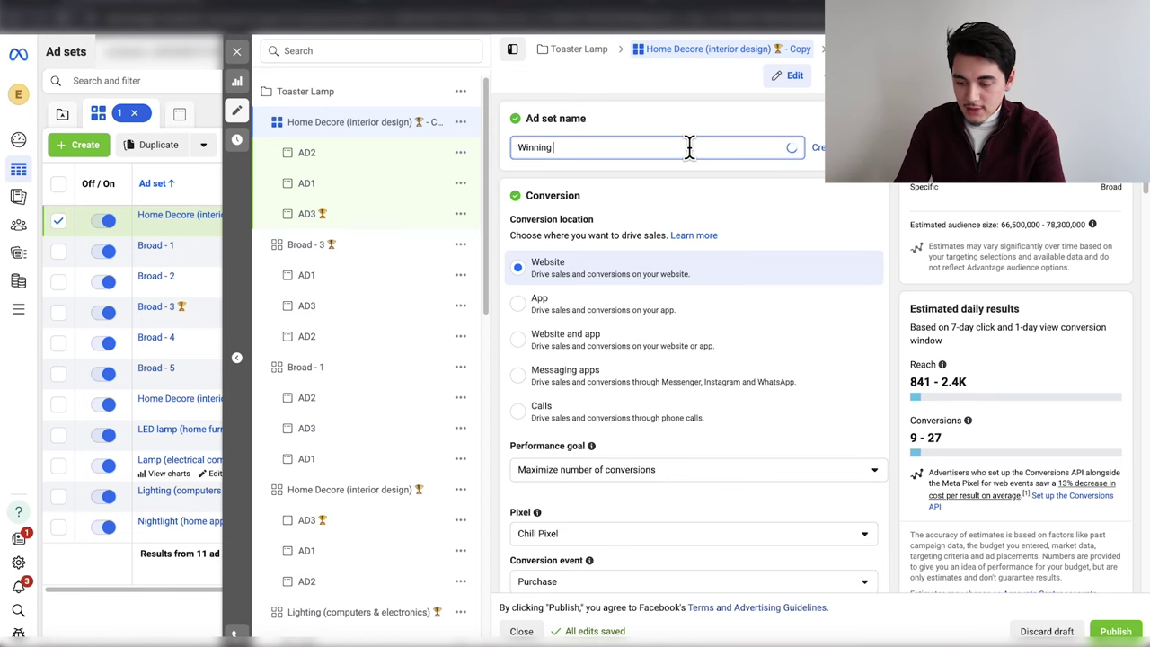
{"action": "type", "text": "Stack"}
- Add the interests Lamp (electrical component) and Lighting (computers & electronics) to Winning Stack's detailed targeting
{"action": "scroll", "coordinate": [885, 300], "scroll_direction": "down", "scroll_amount": 15}
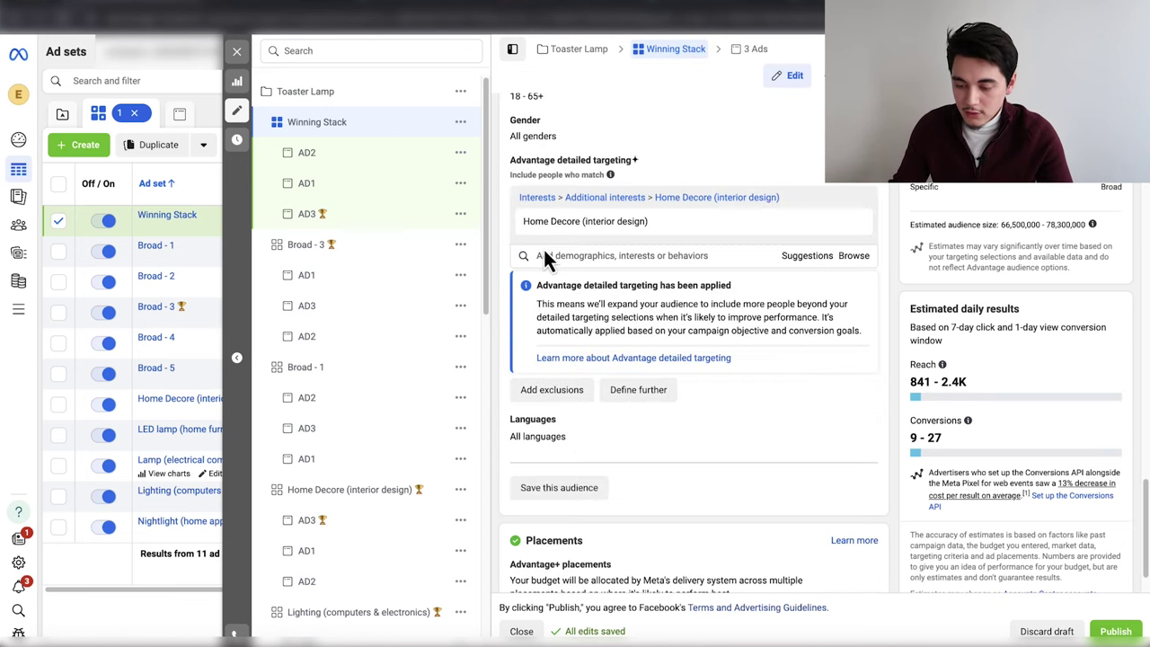
{"action": "mouse_move", "coordinate": [569, 235]}
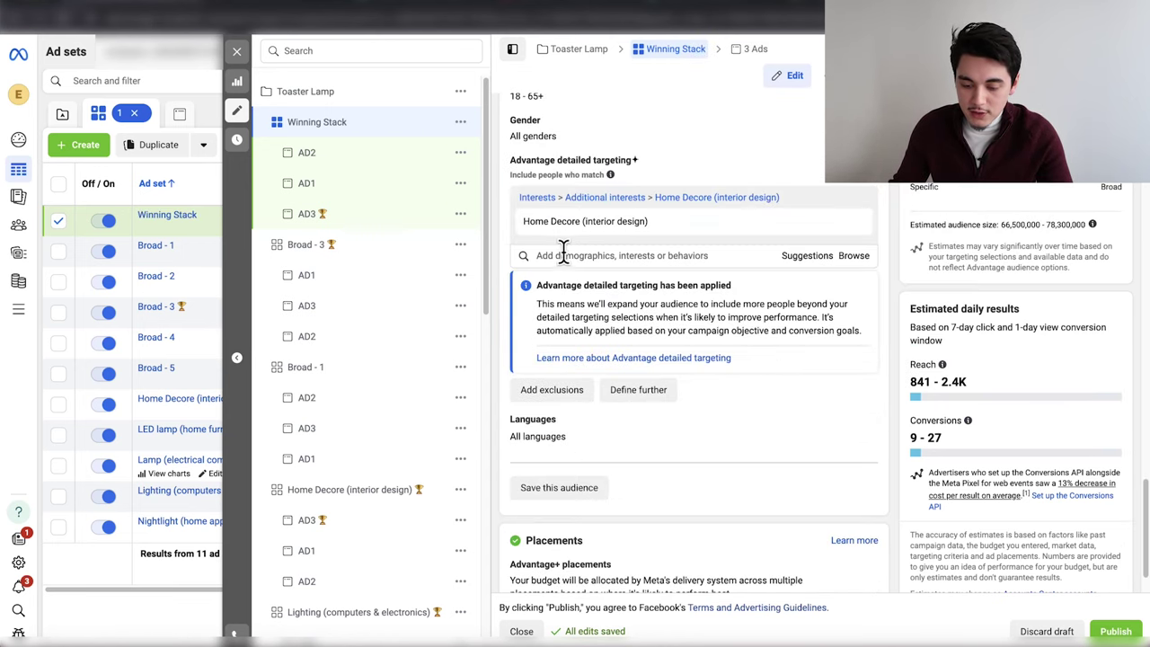
{"action": "key", "text": "Escape"}
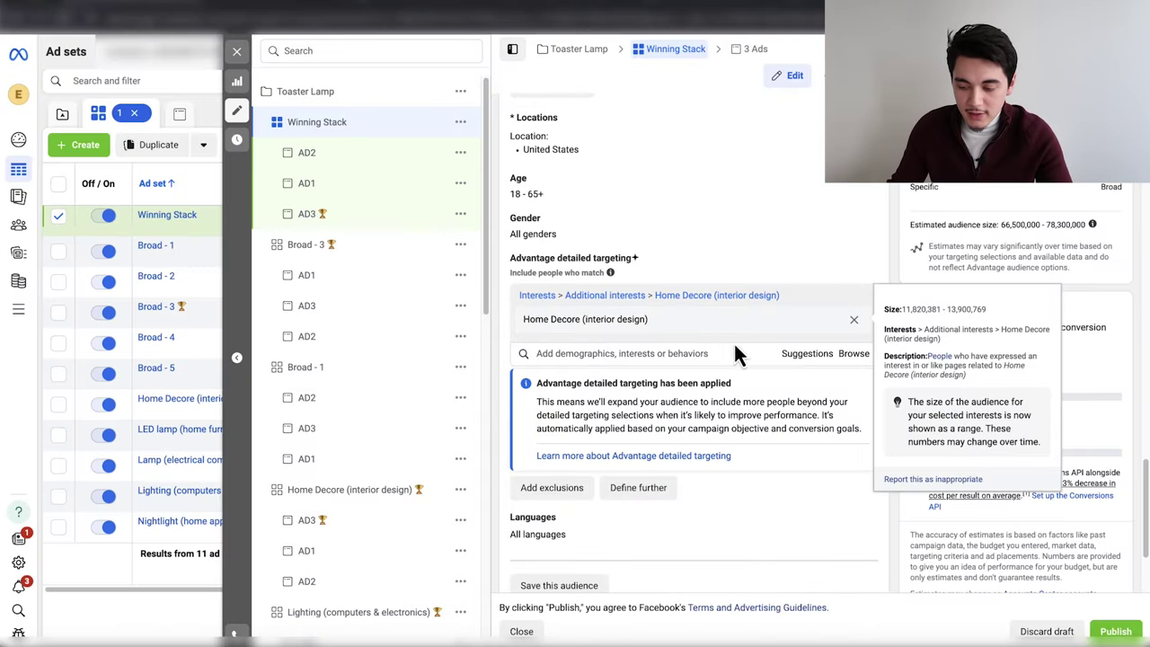
{"action": "left_click", "coordinate": [648, 353]}
{"action": "type", "text": "lamp"}
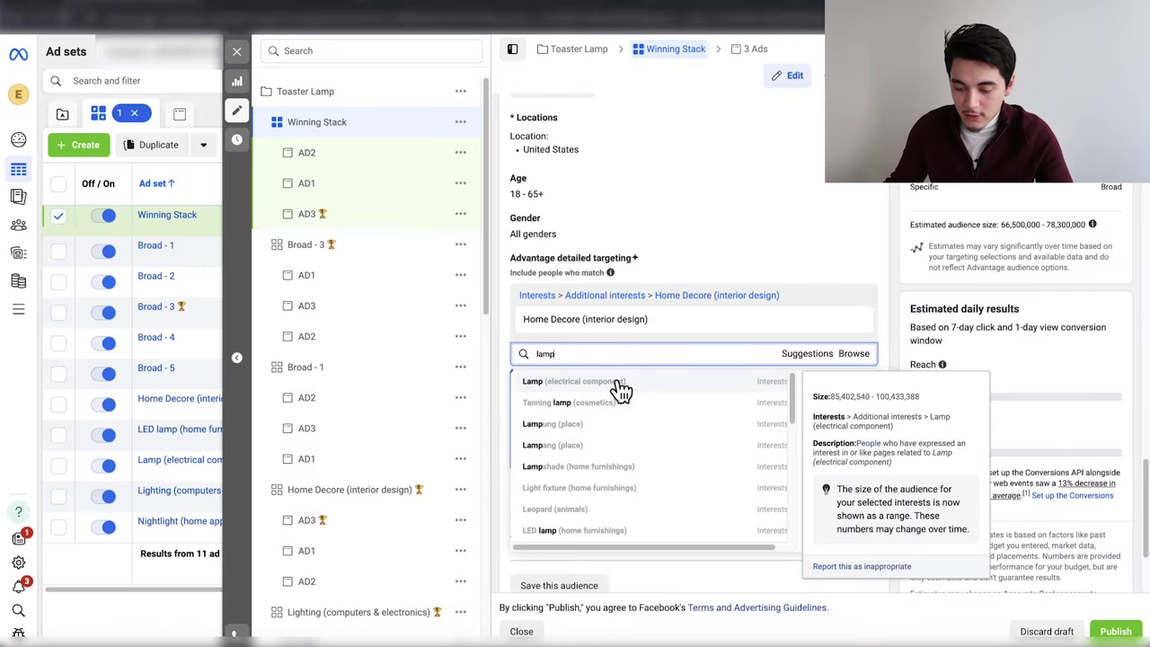
{"action": "left_click", "coordinate": [616, 385]}
{"action": "left_click", "coordinate": [566, 402]}
{"action": "type", "text": "lighting"}
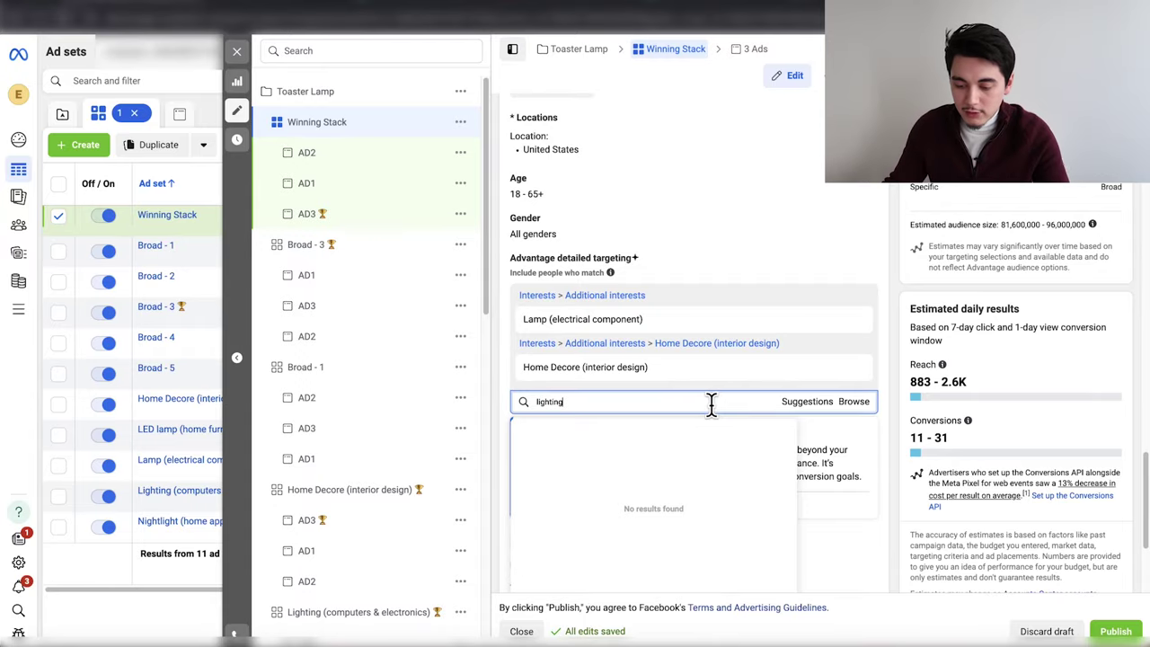
{"action": "left_click", "coordinate": [654, 440]}
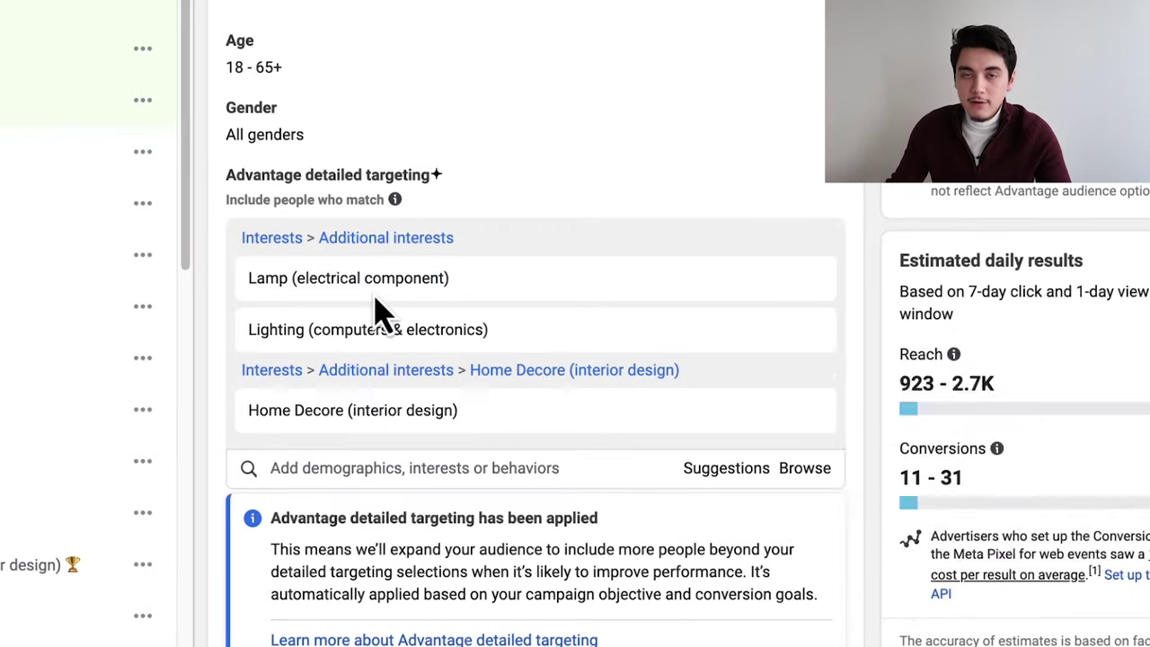
{"action": "mouse_move", "coordinate": [375, 299]}
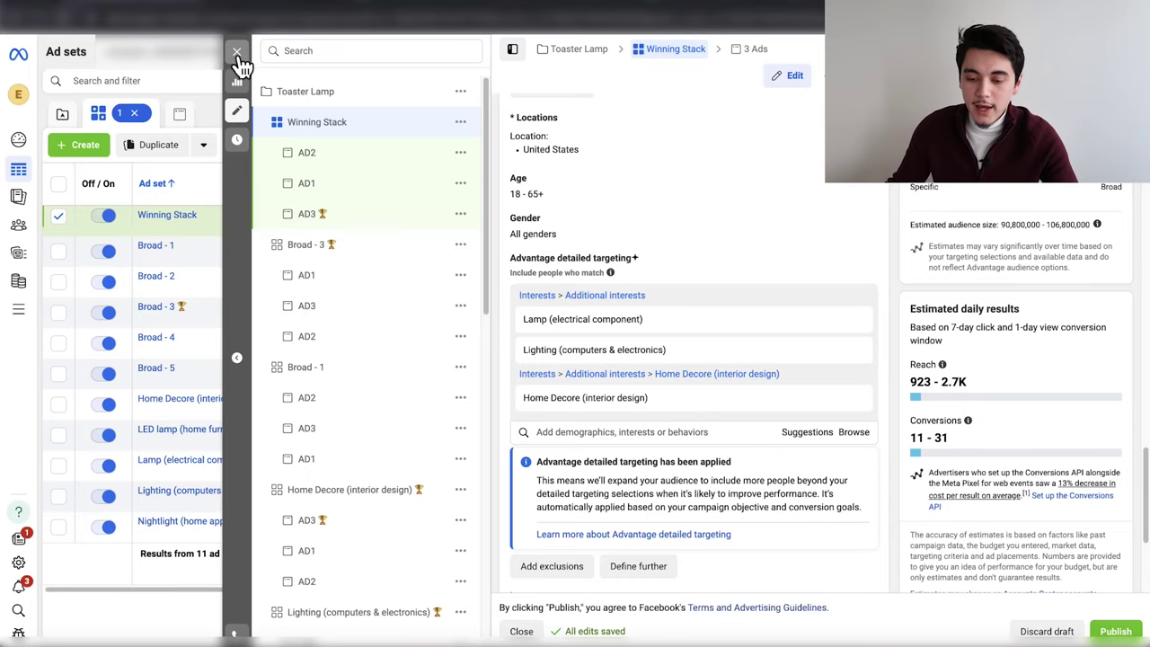
- Delete AD1 and AD2 from the Winning Stack ad set, keeping only the trophy-marked AD3
{"action": "left_click", "coordinate": [238, 55]}
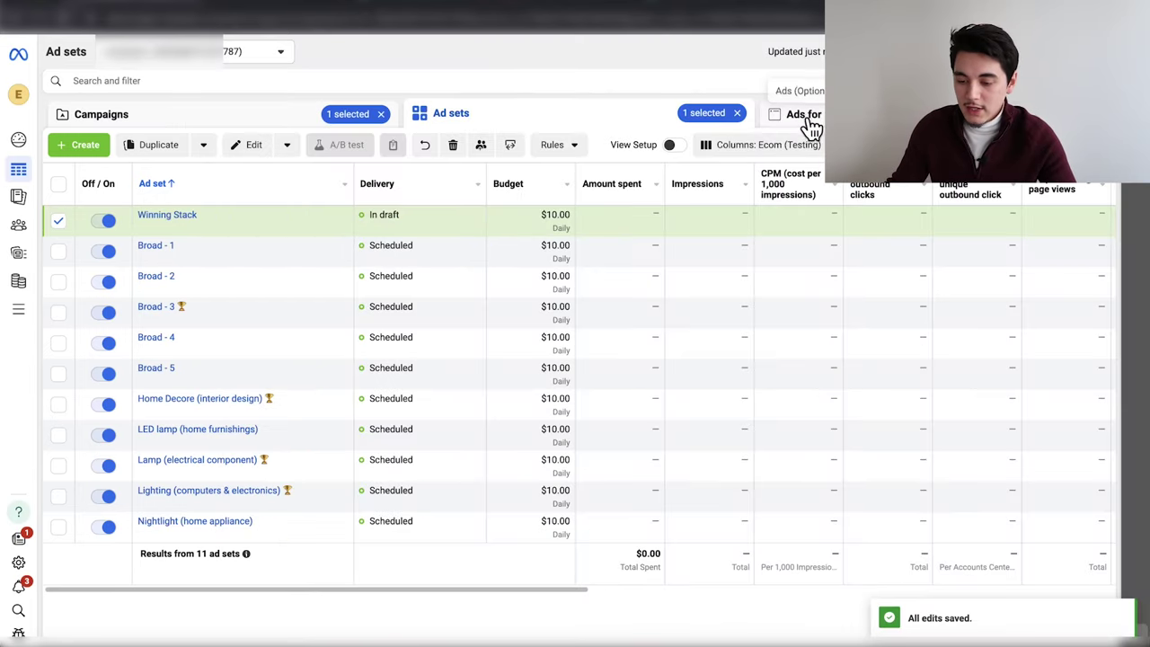
{"action": "left_click", "coordinate": [809, 119]}
{"action": "left_click", "coordinate": [58, 220]}
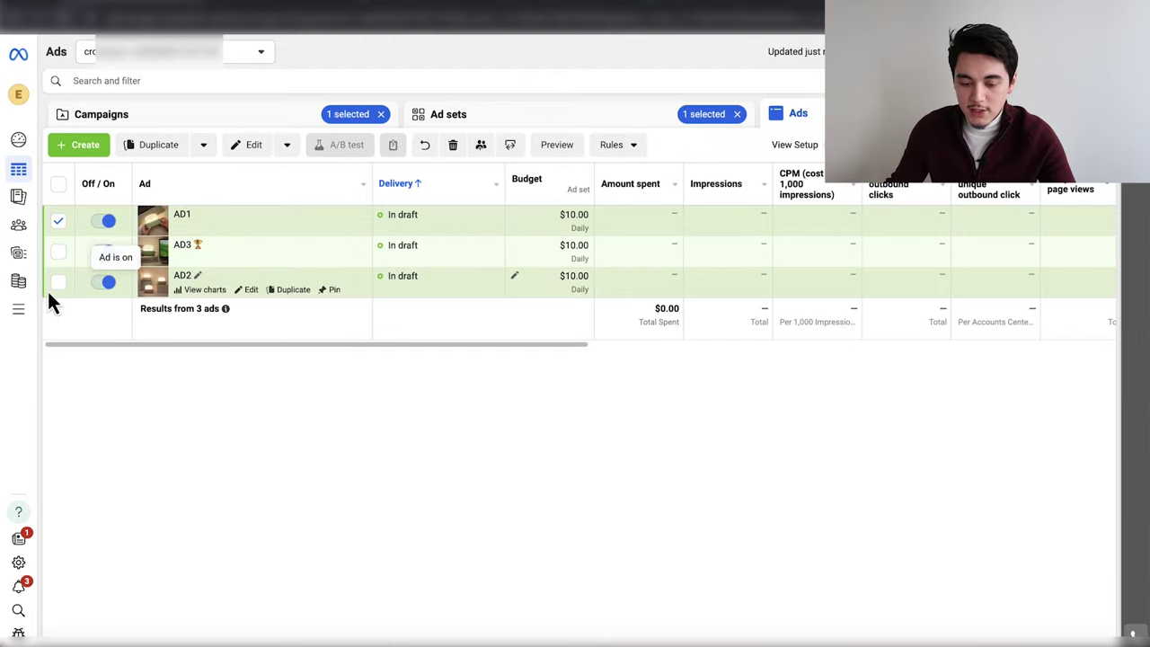
{"action": "left_click", "coordinate": [59, 284]}
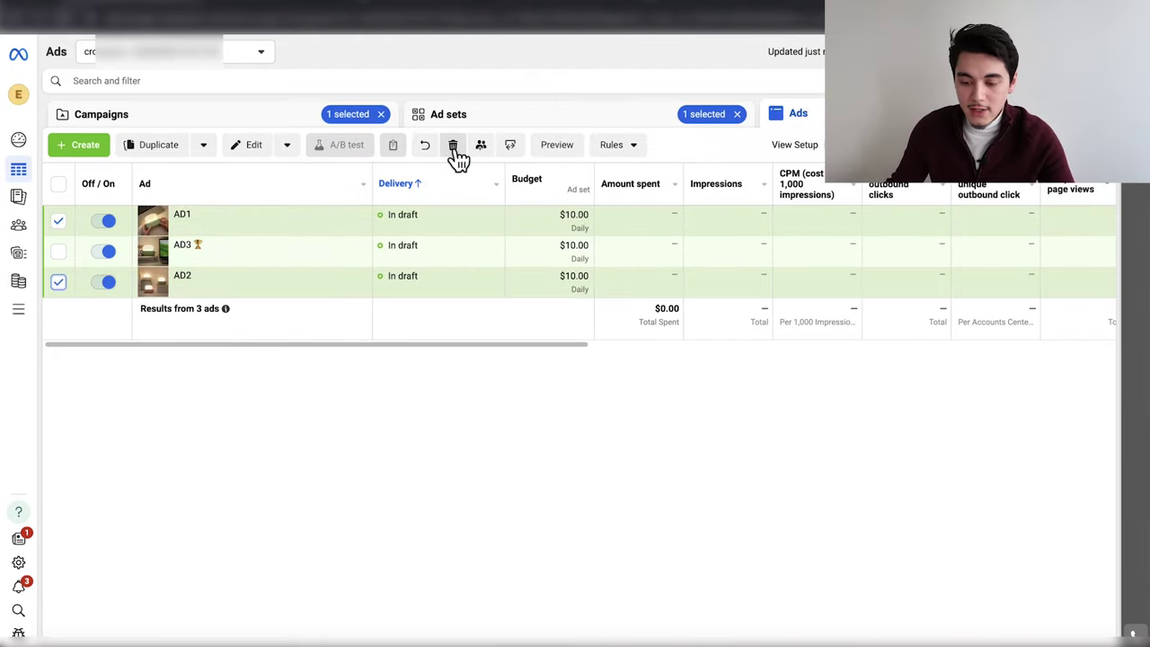
{"action": "left_click", "coordinate": [454, 146]}
{"action": "left_click", "coordinate": [685, 269]}
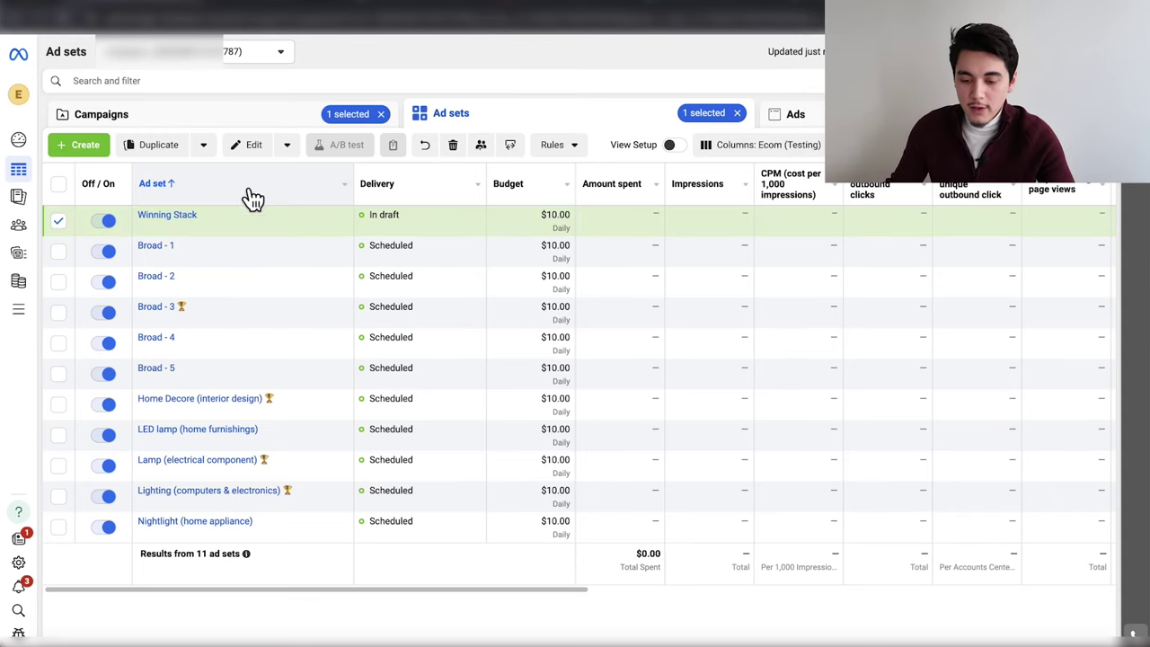
- Set the Winning Stack ad set's daily budget to $50.00
{"action": "left_click", "coordinate": [256, 149]}
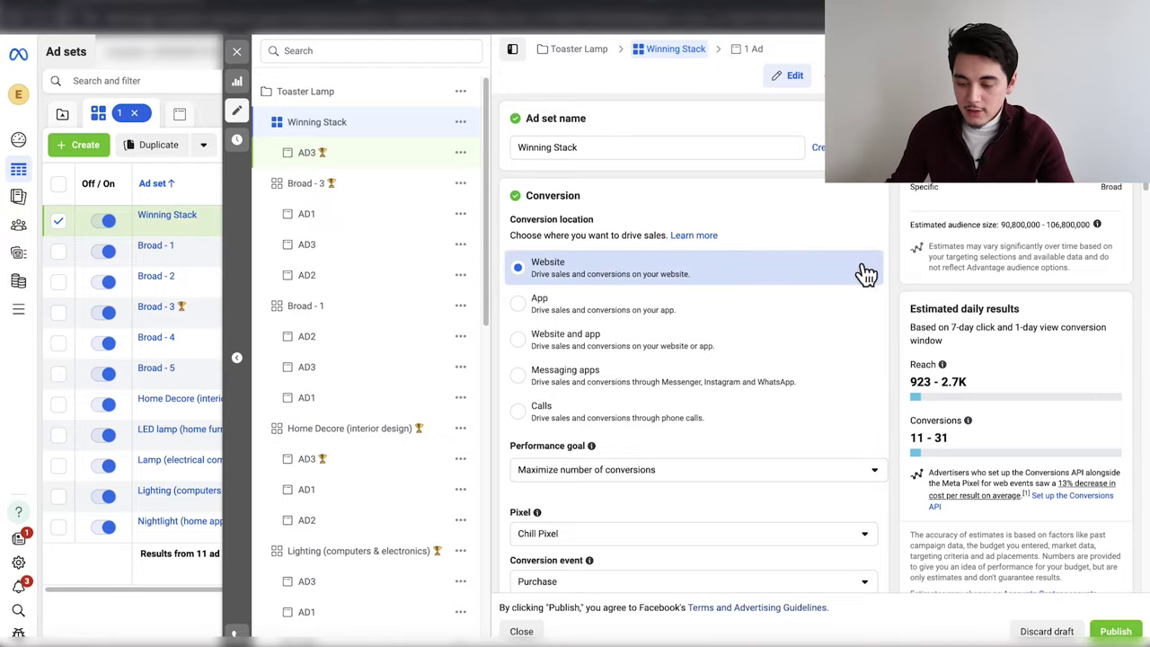
{"action": "scroll", "coordinate": [865, 272], "scroll_direction": "down", "scroll_amount": 10}
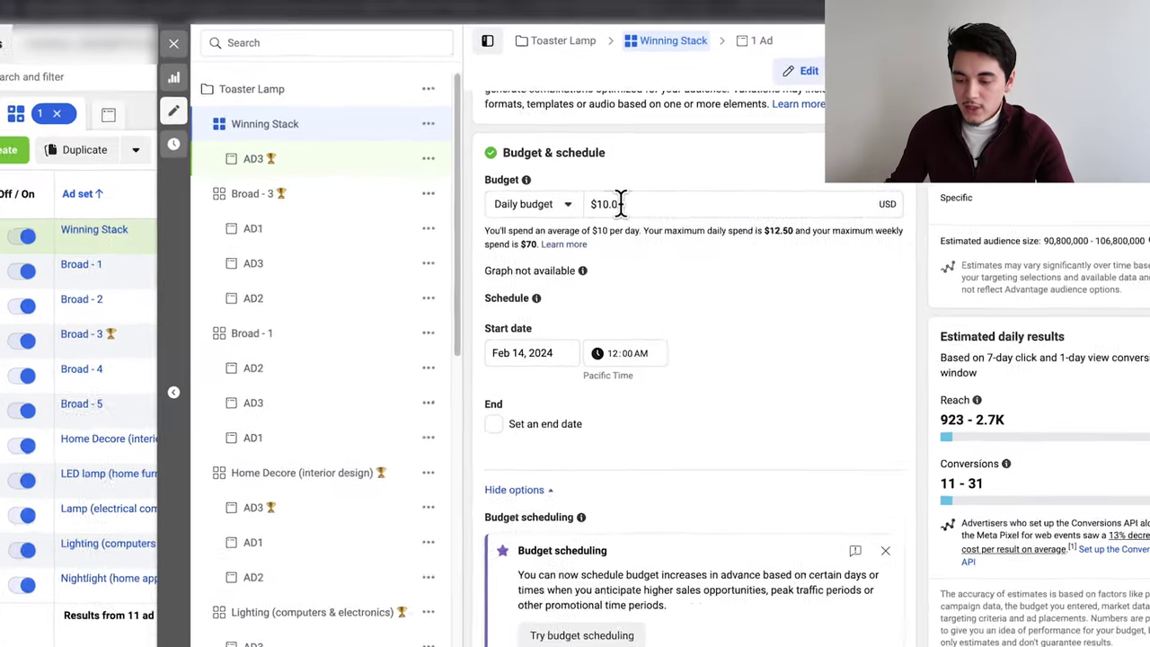
{"action": "triple_click", "coordinate": [620, 203]}
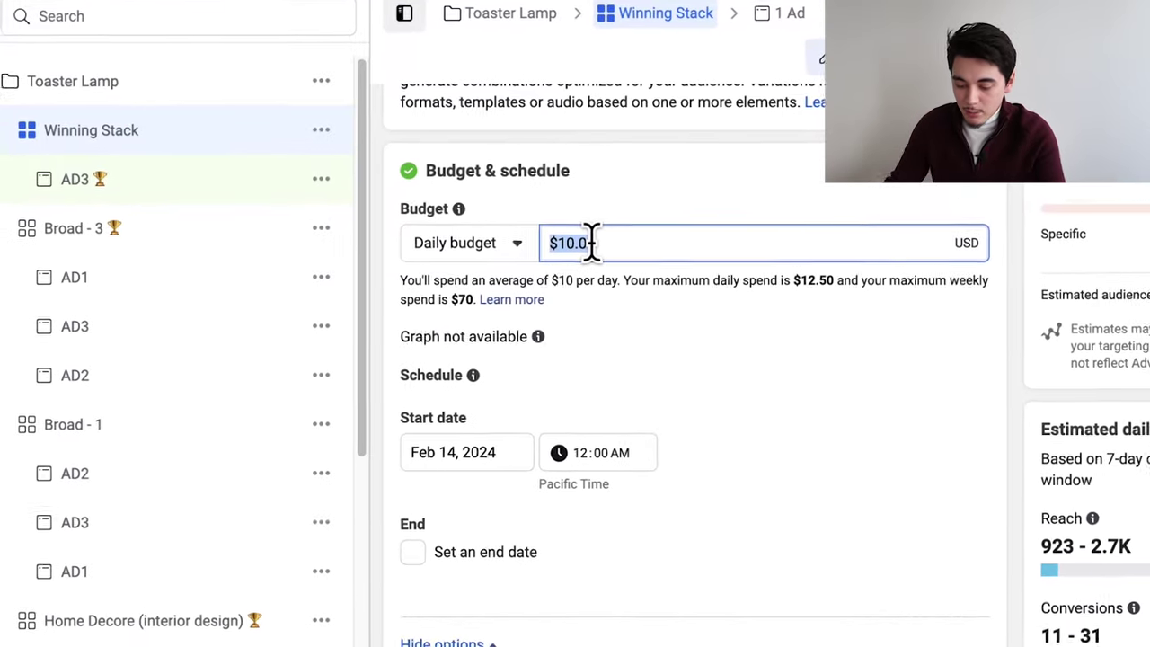
{"action": "type", "text": "50"}
{"action": "key", "text": "Return"}
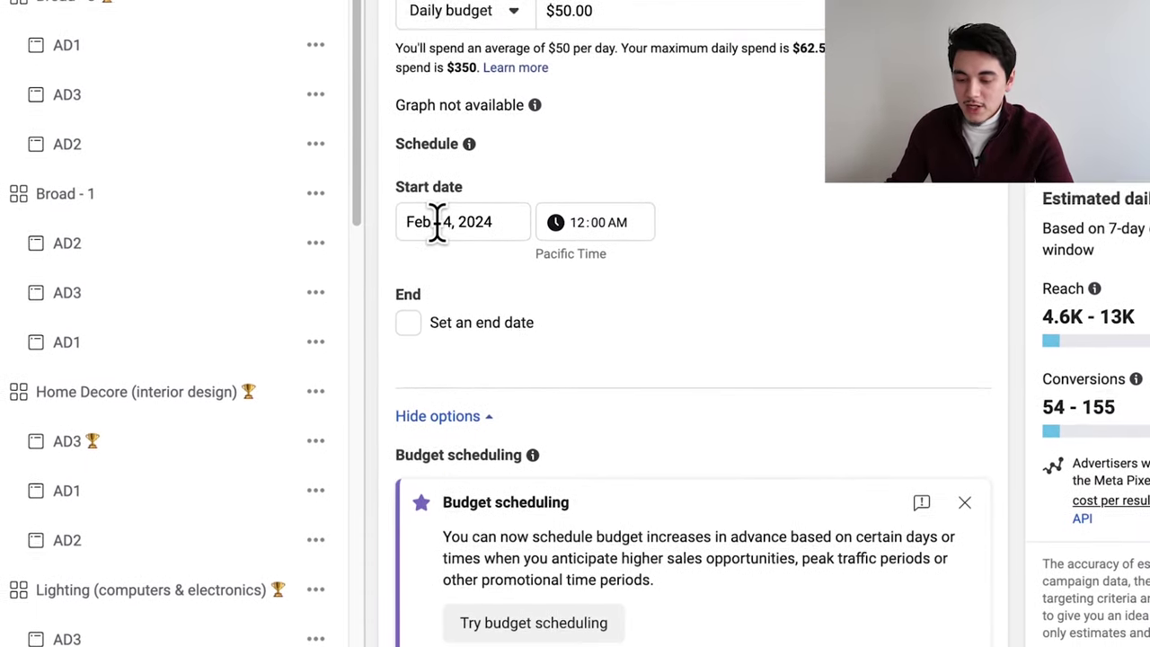
- Set Winning Stack's start date to Feb 15, 2024, and publish the ad set
{"action": "left_click", "coordinate": [439, 429]}
{"action": "left_click", "coordinate": [559, 371]}
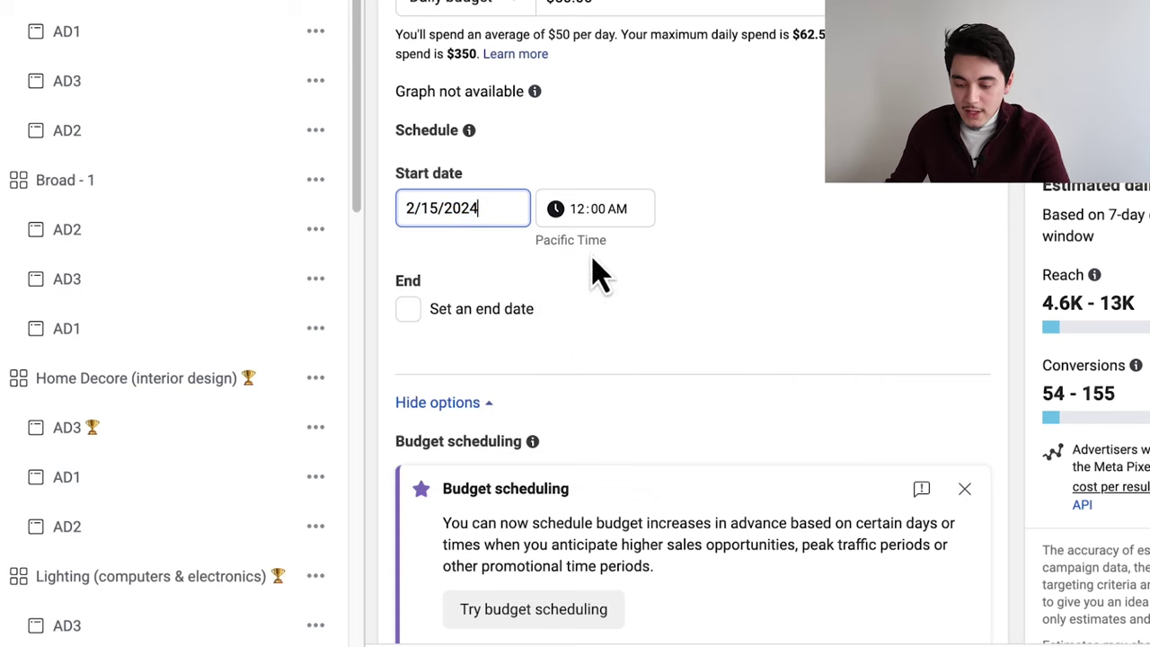
{"action": "left_click", "coordinate": [744, 215]}
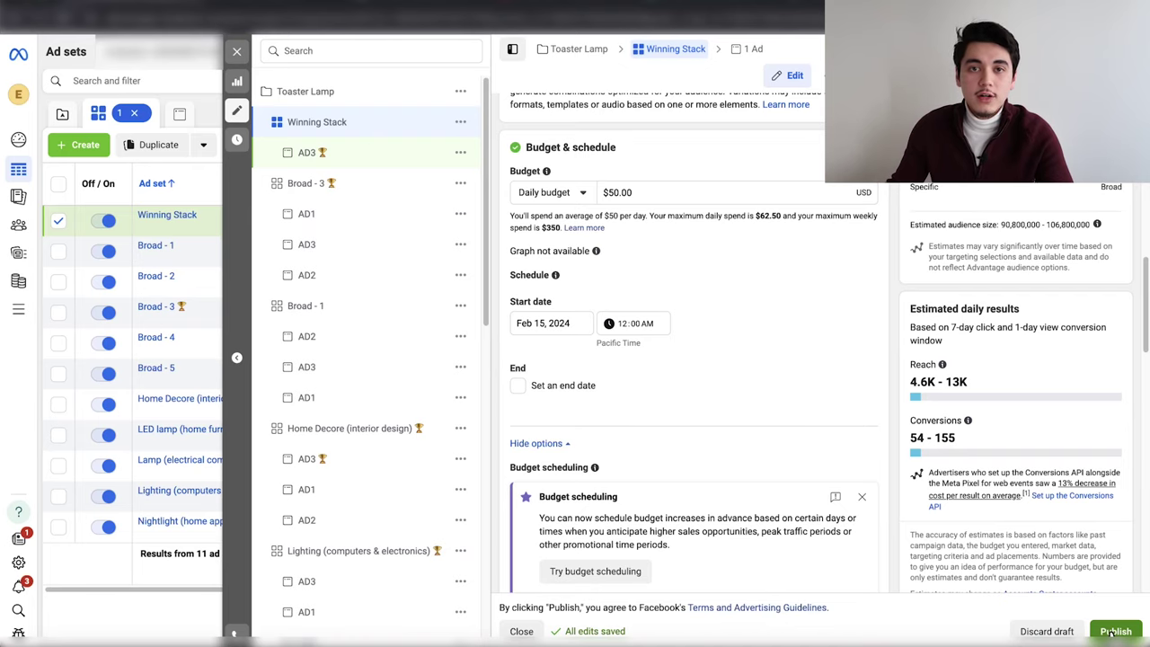
{"action": "left_click", "coordinate": [1114, 632]}
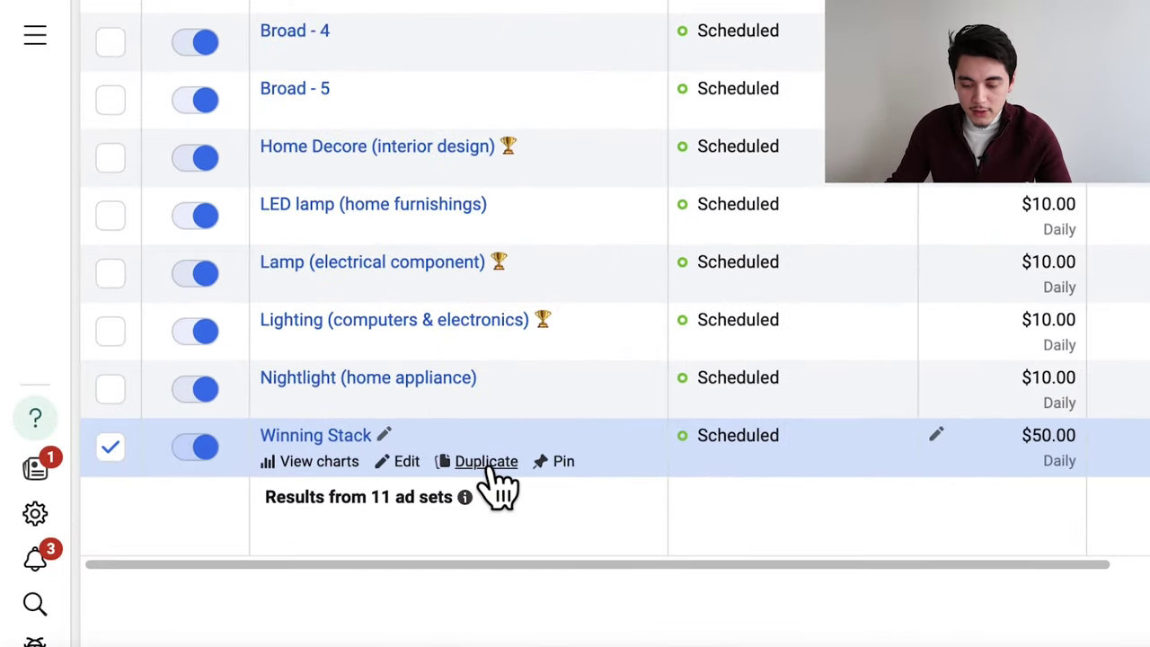
- Duplicate the Winning Stack ad set within the Toaster Lamp campaign and rename the copy Winning Broad
{"action": "left_click", "coordinate": [489, 465]}
{"action": "left_click", "coordinate": [880, 580]}
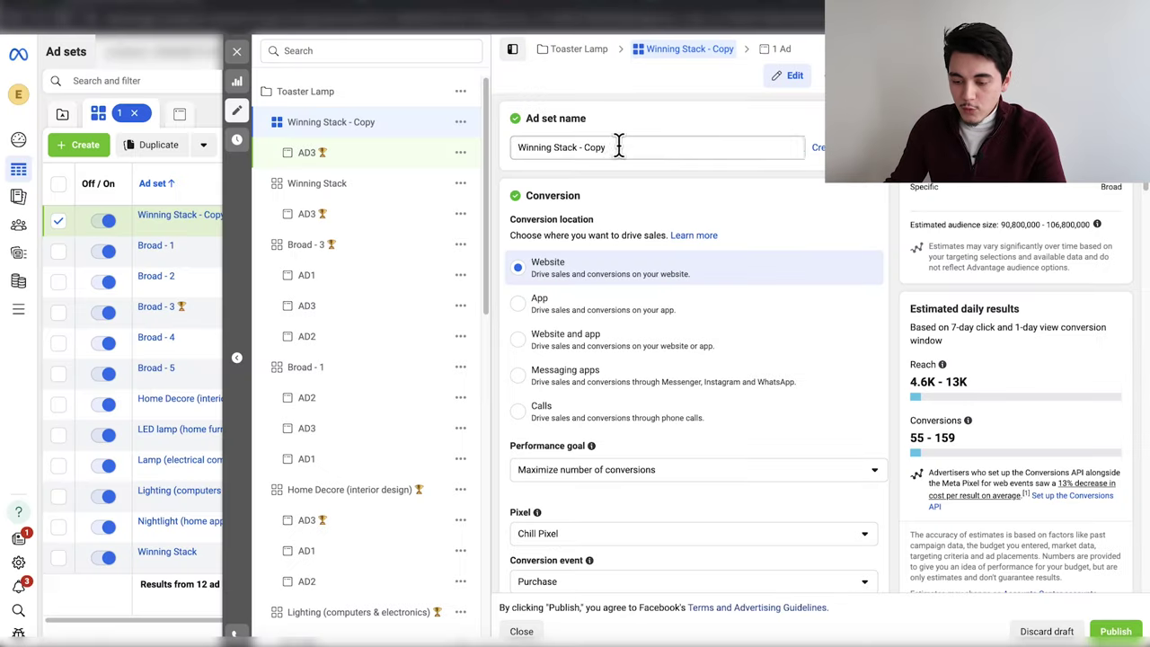
{"action": "left_click_drag", "start_coordinate": [615, 147], "coordinate": [557, 151]}
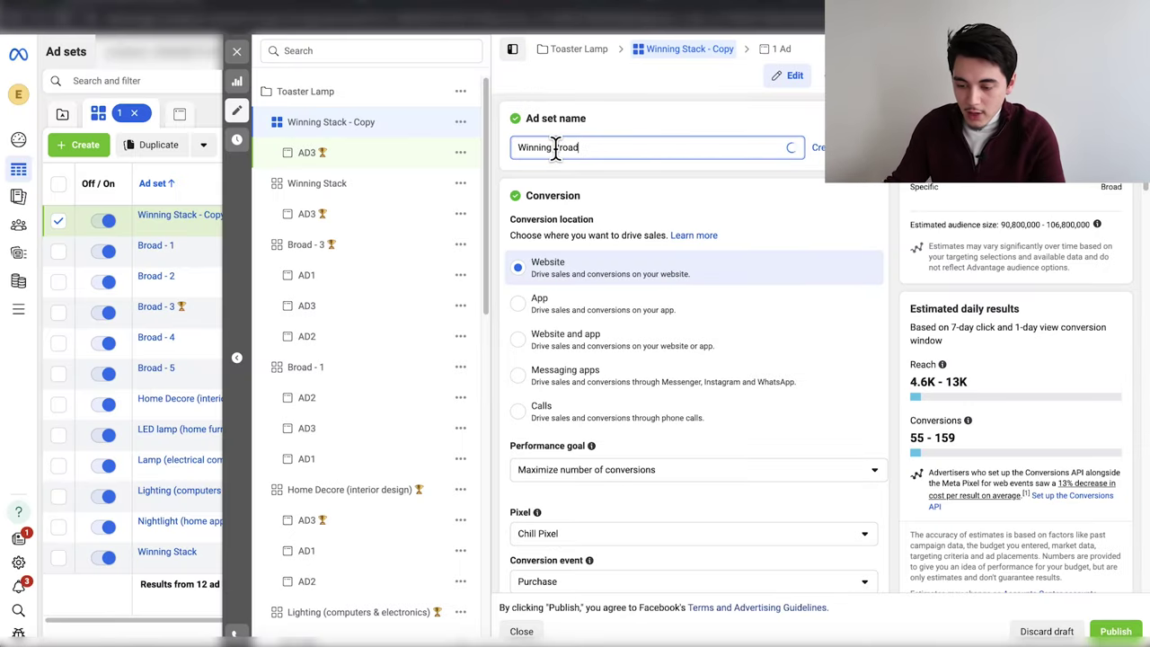
{"action": "type", "text": "Broad"}
- Remove all detailed-targeting interests from the Winning Broad ad set, and open the ads of the Winning Stack ad set
{"action": "scroll", "coordinate": [882, 285], "scroll_direction": "down", "scroll_amount": 15}
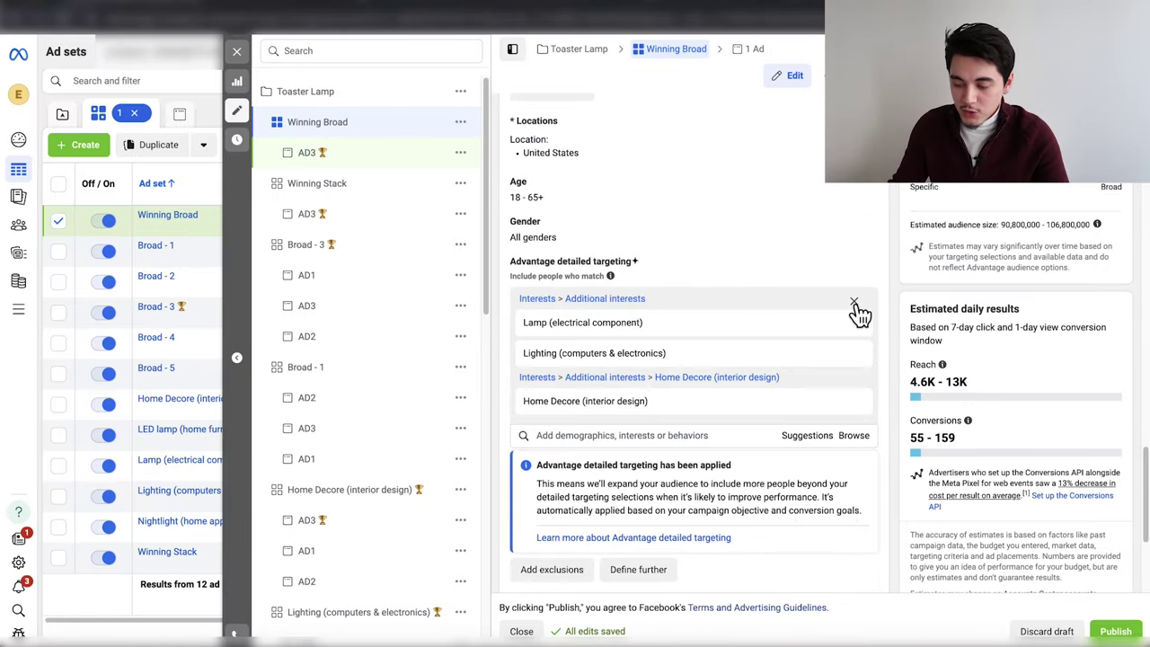
{"action": "left_click", "coordinate": [853, 301]}
{"action": "left_click", "coordinate": [855, 303]}
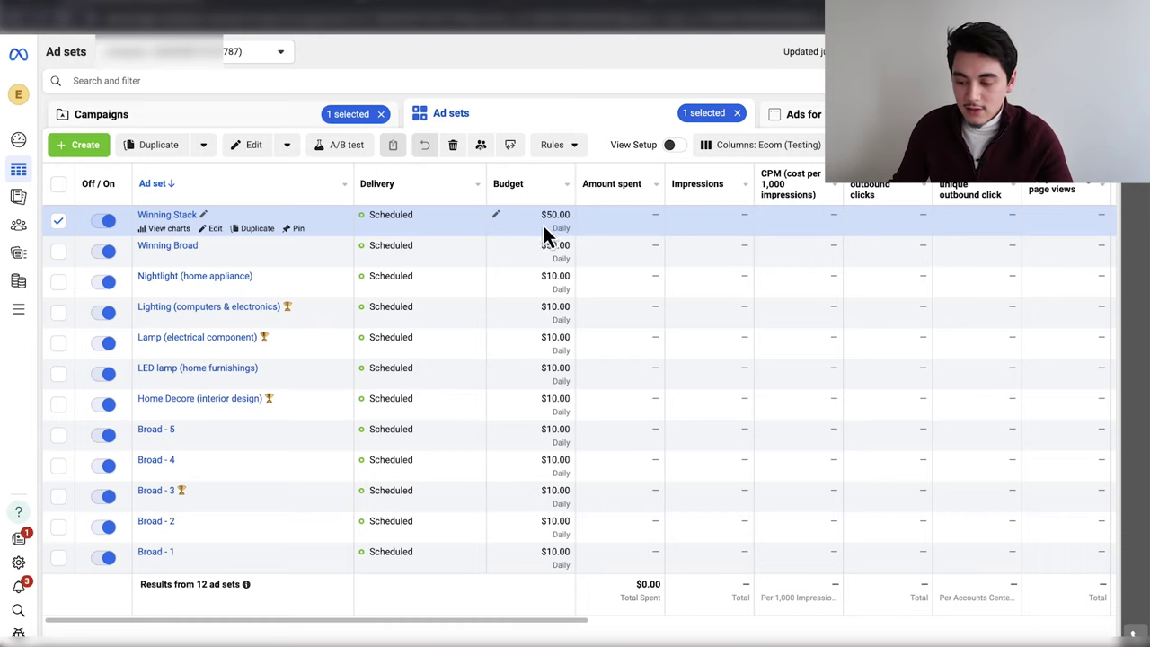
{"action": "left_click", "coordinate": [802, 114]}
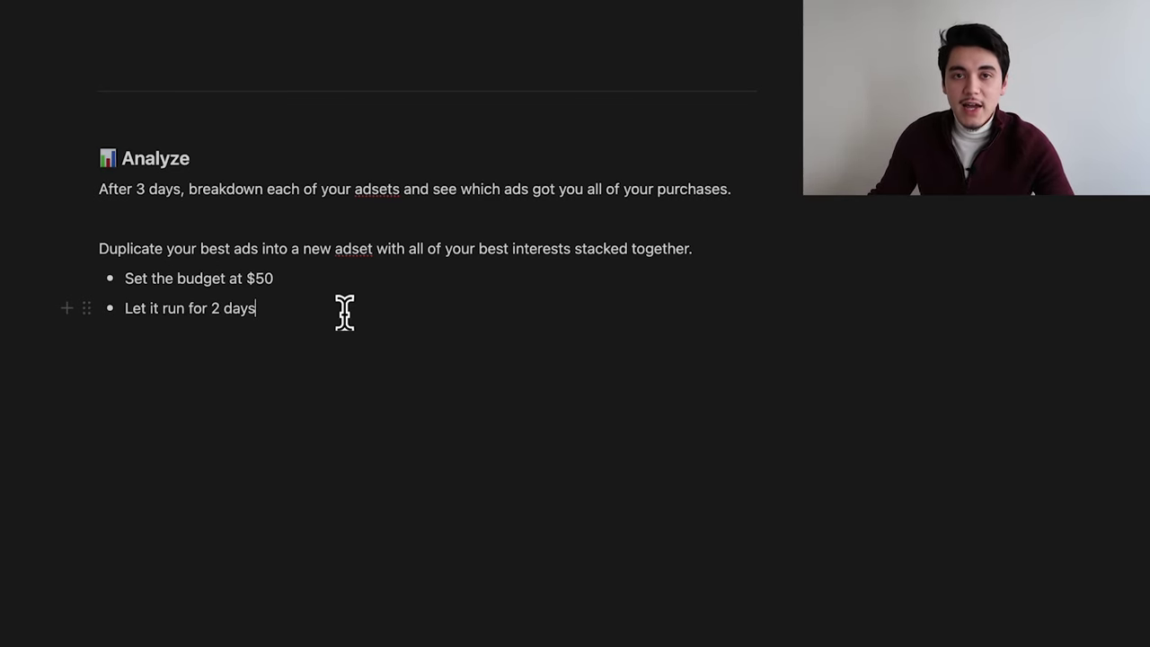
- In the notes, add below the "Let it run for 2 days" bullet: "After 2 days, you ideally should have consistent purchases on a daily basis"
{"action": "left_click", "coordinate": [344, 312]}
{"action": "key", "text": "Return"}
{"action": "key", "text": "Return"}
{"action": "key", "text": "Return"}
{"action": "type", "text": "After 2 days, you ideally should have consistent purchases on a daily basis"}
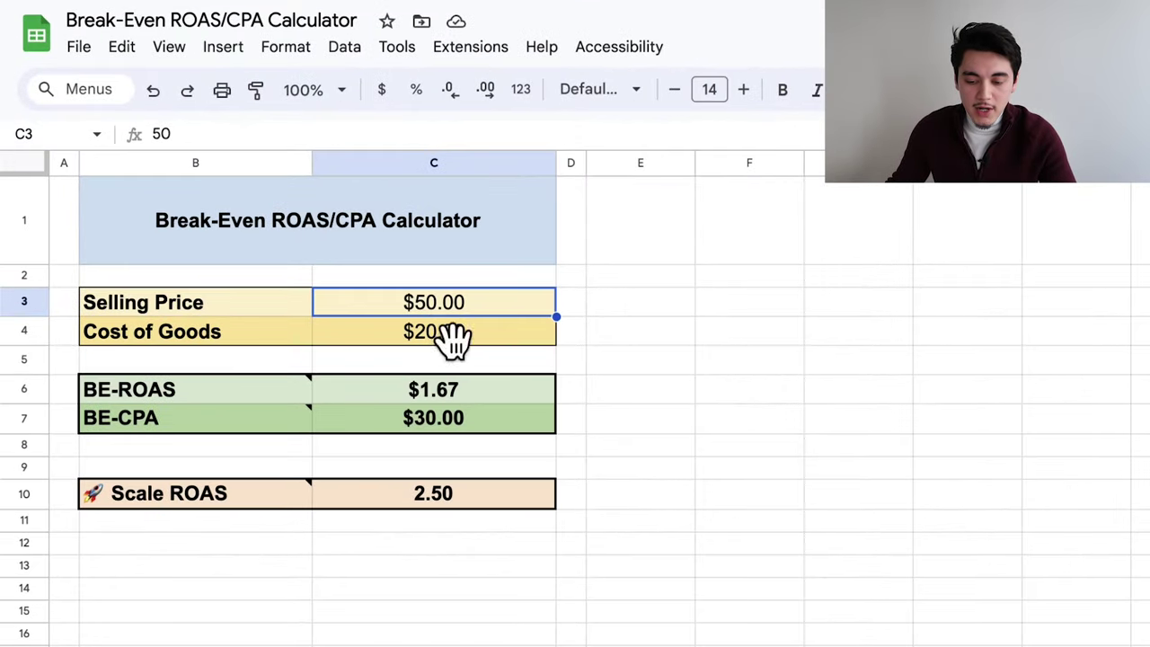
- Switch to the Break-Even ROAS/CPA Calculator spreadsheet and examine the selling price, cost of goods and BE-ROAS cells
{"action": "left_click", "coordinate": [449, 331]}
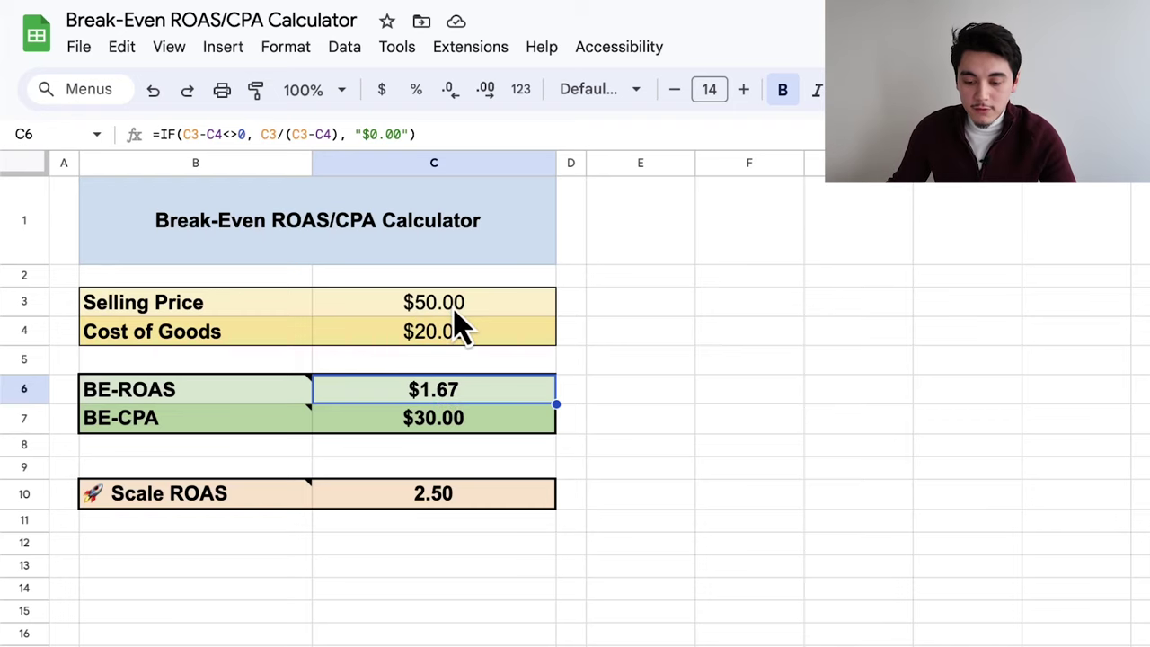
{"action": "left_click", "coordinate": [455, 314]}
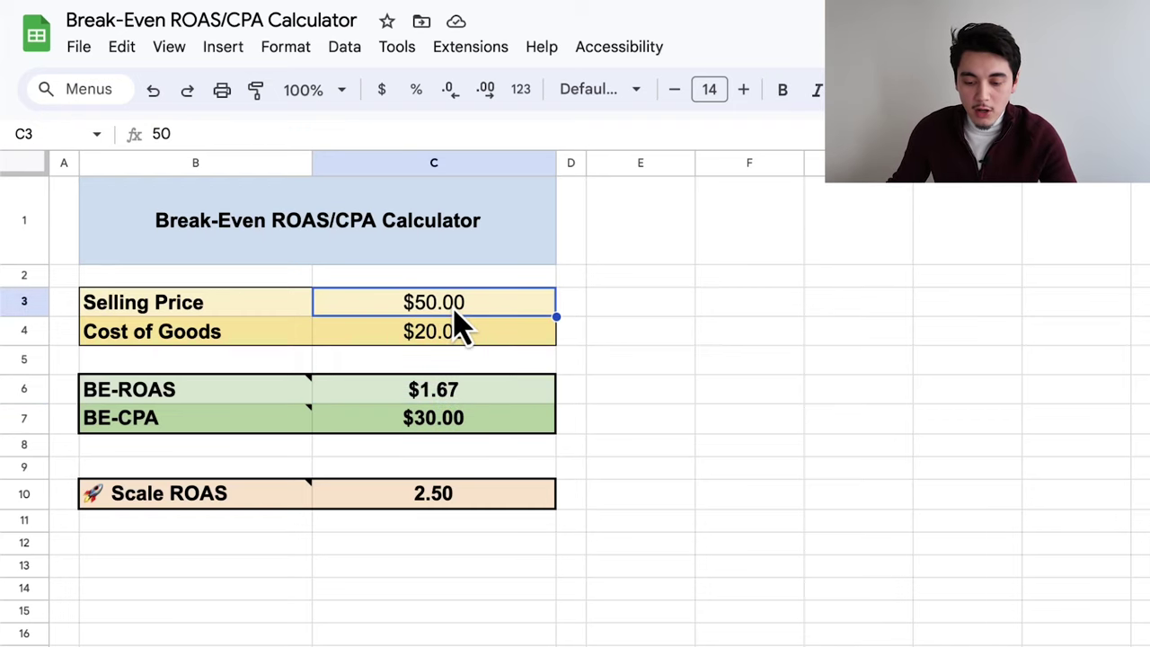
{"action": "left_click", "coordinate": [447, 341]}
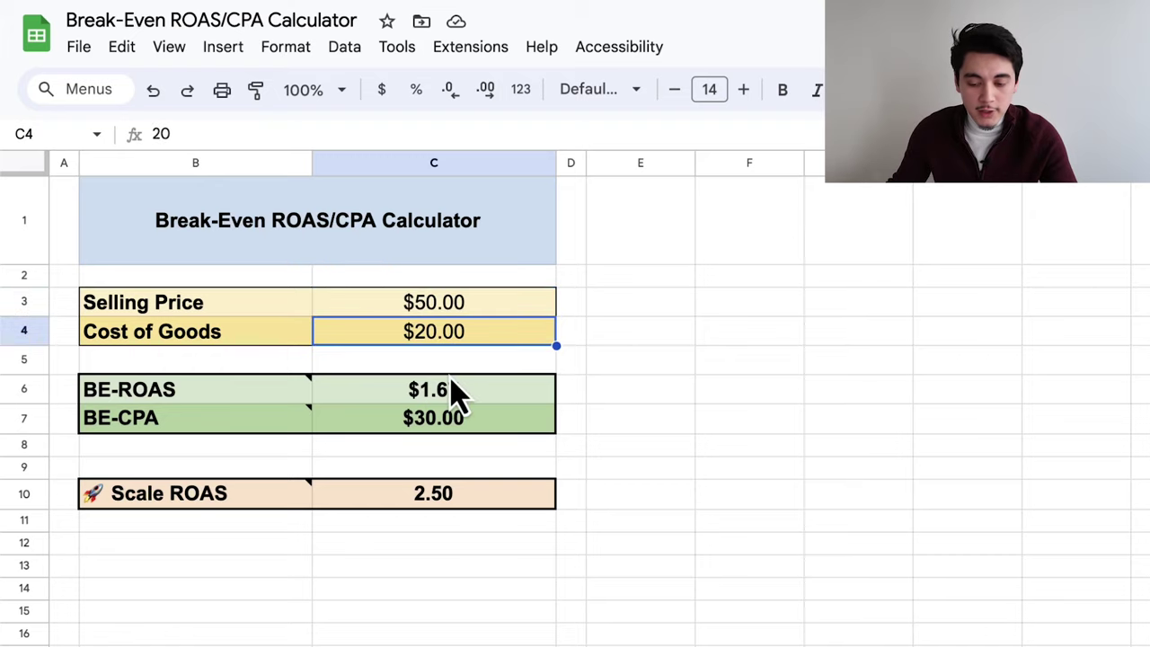
{"action": "left_click", "coordinate": [462, 390]}
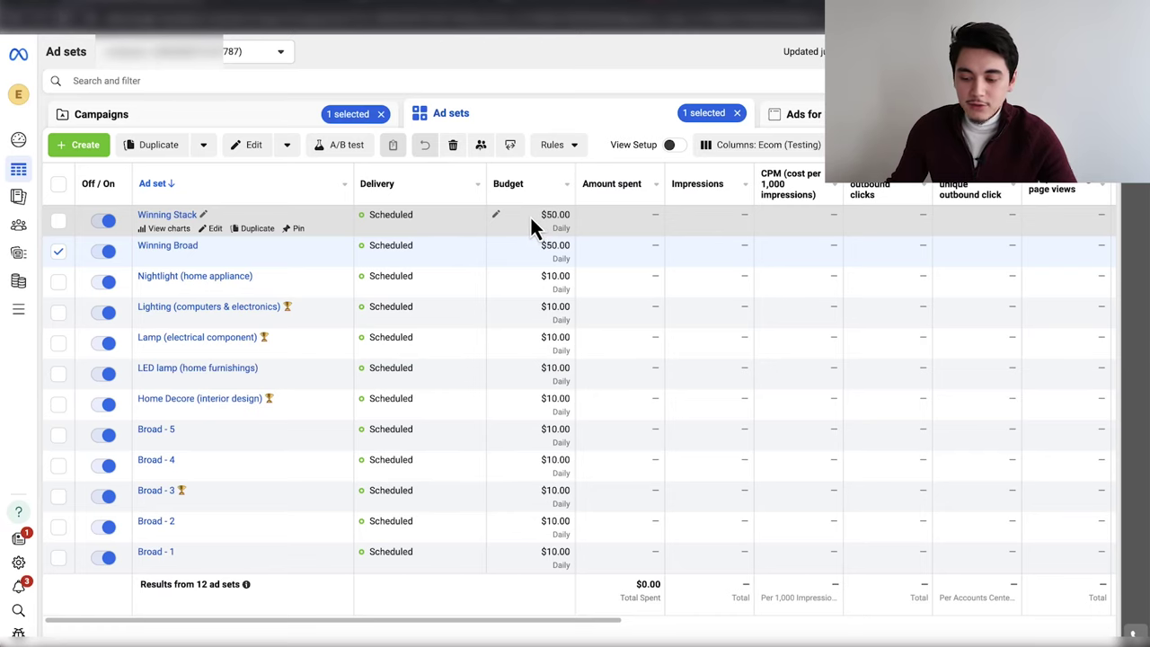
- Switch back to Meta Ads Manager and review the daily budgets of the Winning Stack and Winning Broad ad sets
{"action": "left_click_drag", "start_coordinate": [530, 215], "coordinate": [590, 257]}
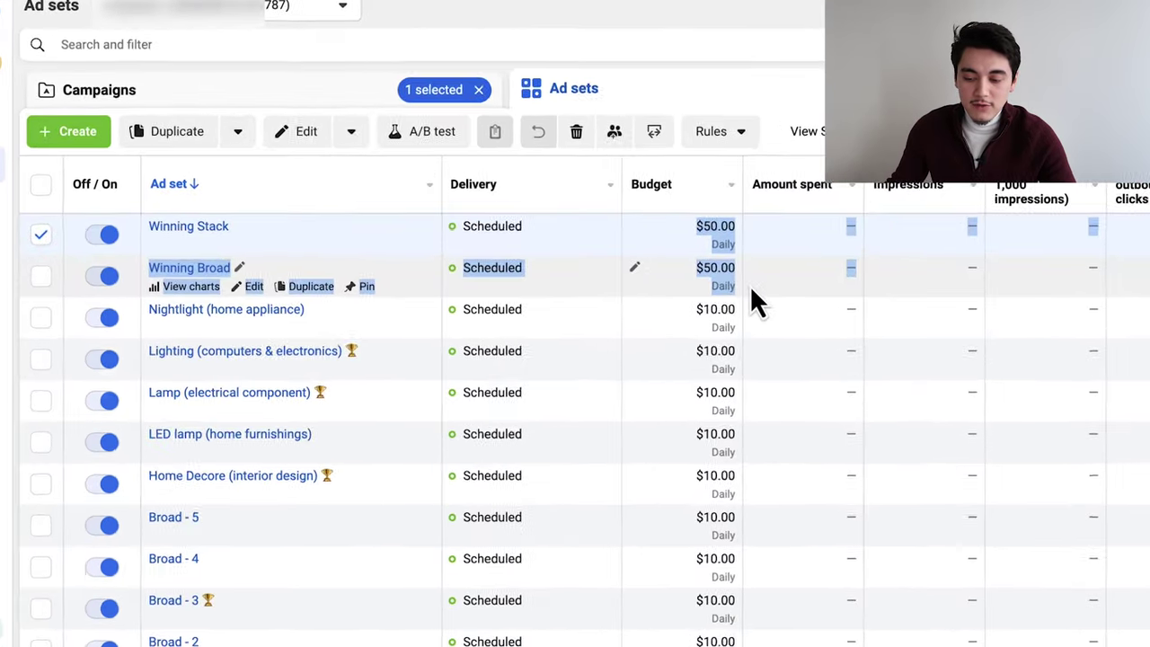
{"action": "left_click", "coordinate": [751, 287]}
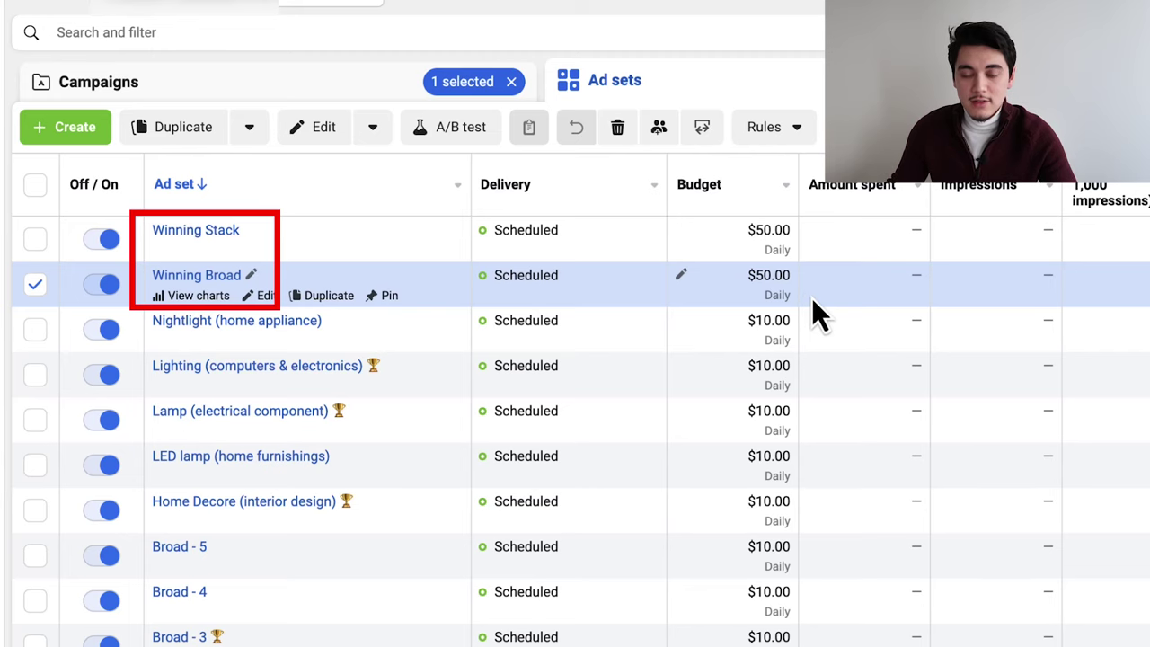